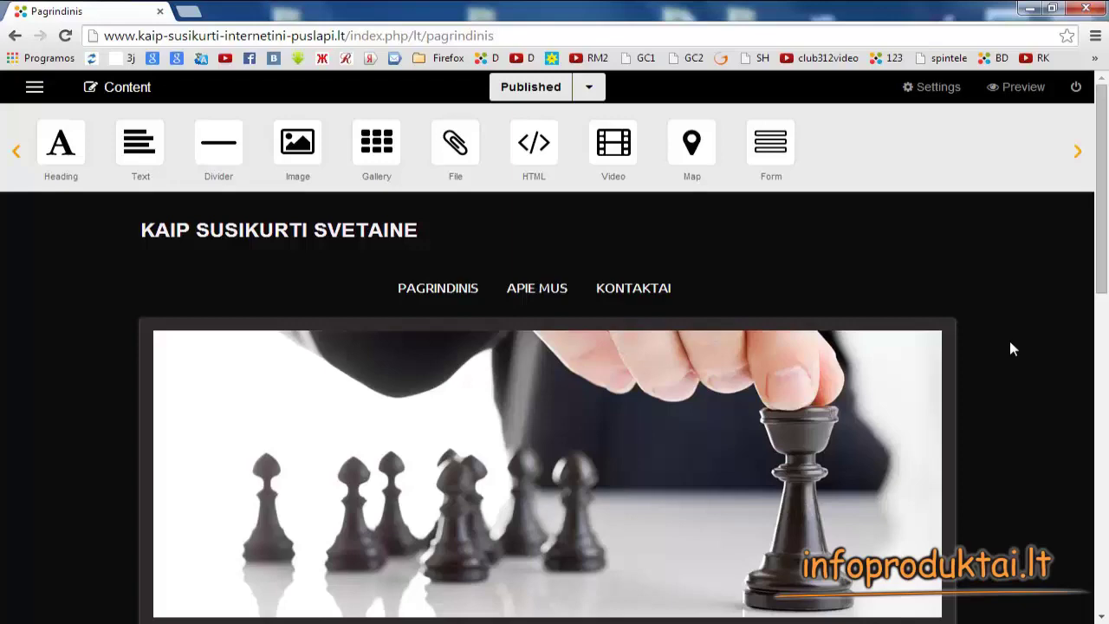
- Open the Mano foto page and add a Gallery widget beneath the MANO FOTO heading
{"action": "scroll", "coordinate": [1010, 343], "scroll_direction": "down", "scroll_amount": 2}
{"action": "scroll", "coordinate": [1007, 348], "scroll_direction": "down", "scroll_amount": 5}
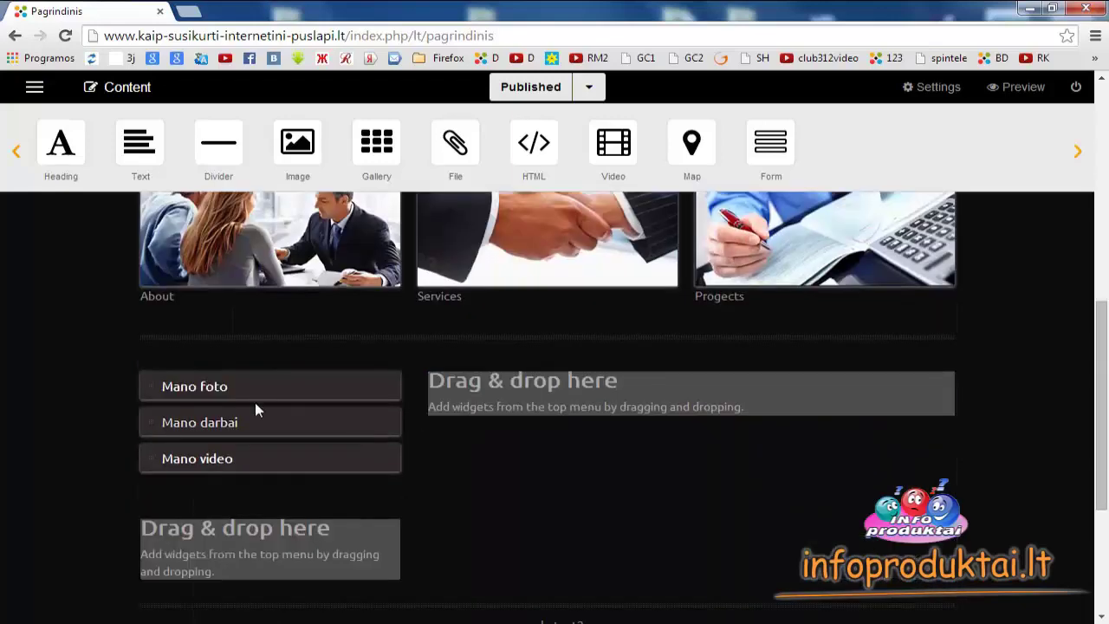
{"action": "left_click", "coordinate": [213, 386]}
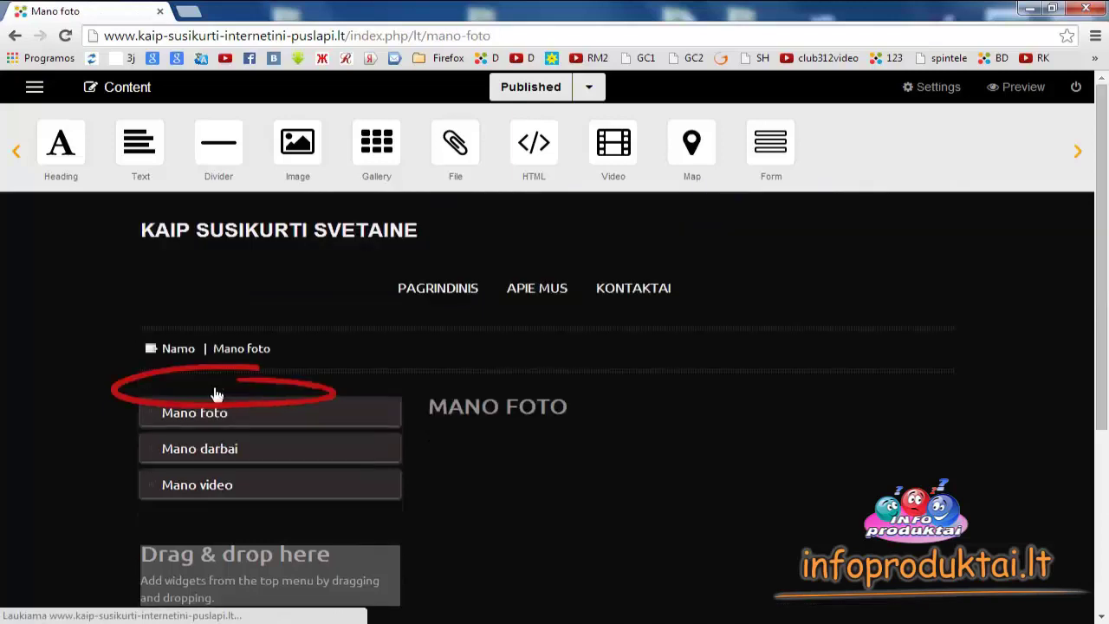
{"action": "scroll", "coordinate": [256, 375], "scroll_direction": "down", "scroll_amount": 2}
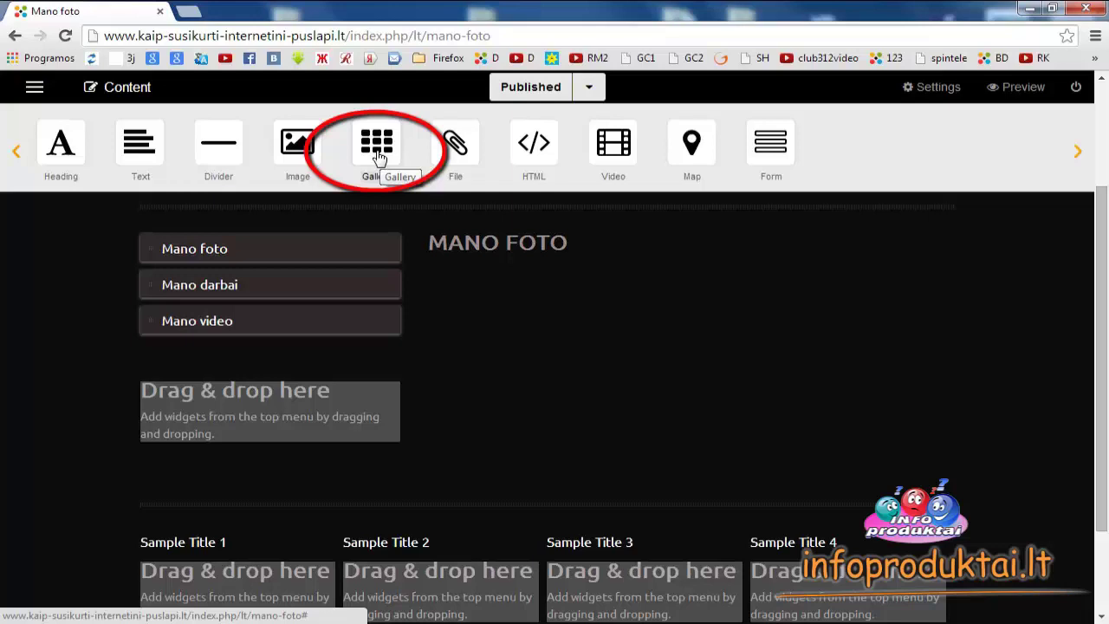
{"action": "left_click_drag", "start_coordinate": [379, 155], "coordinate": [477, 261]}
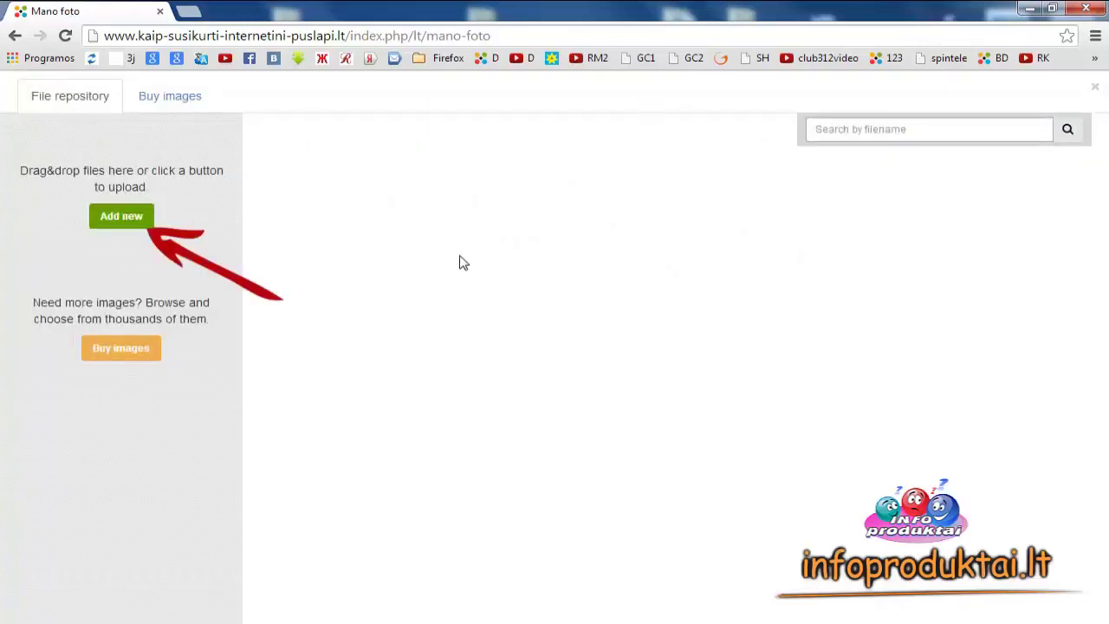
- Upload all eight images from the Desktop's modeliai folder to the file repository and insert them into the gallery
{"action": "left_click", "coordinate": [121, 217]}
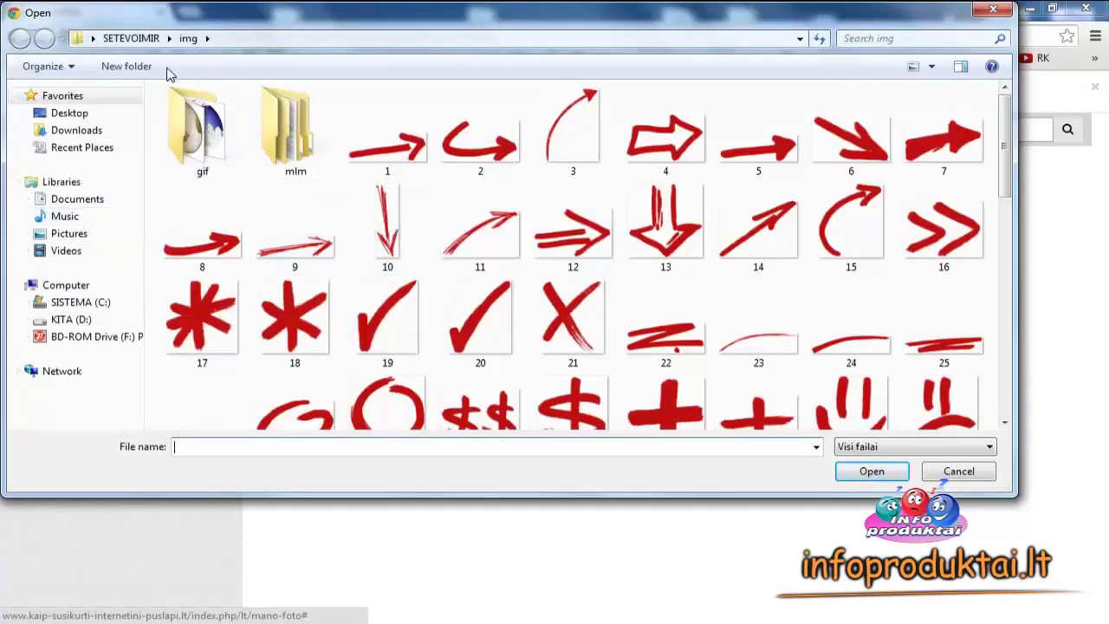
{"action": "left_click", "coordinate": [70, 114]}
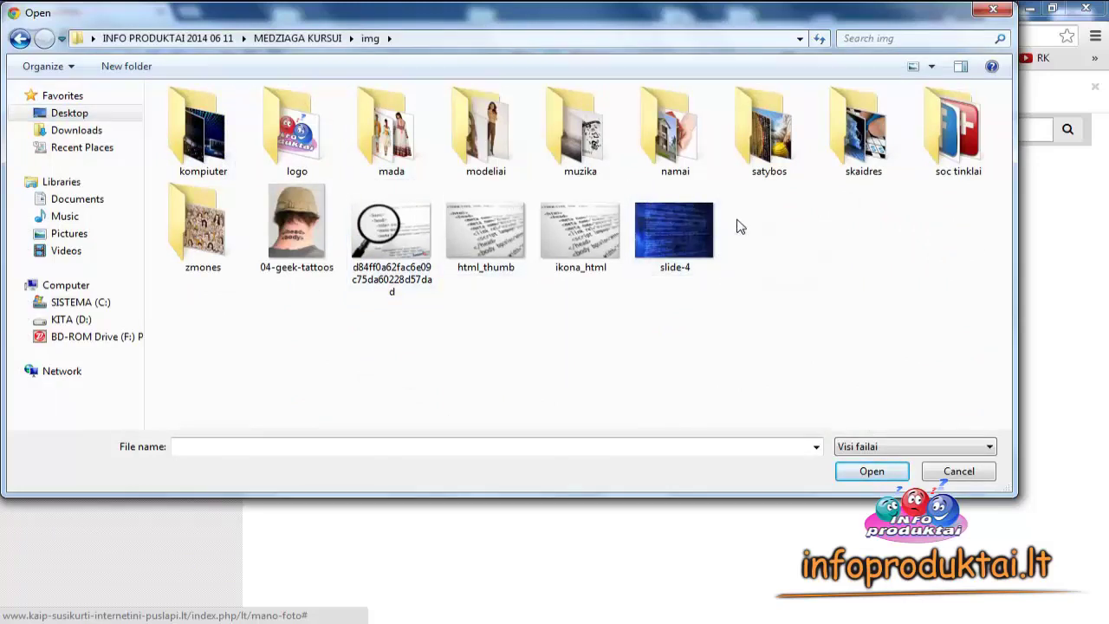
{"action": "left_click", "coordinate": [495, 178]}
{"action": "double_click", "coordinate": [495, 178]}
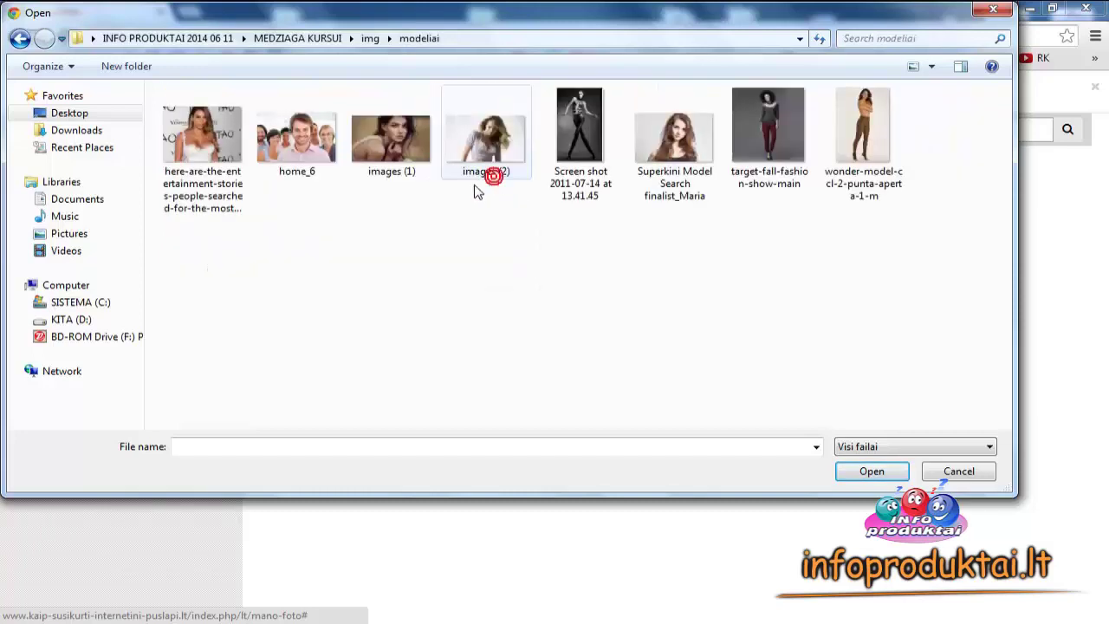
{"action": "left_click_drag", "start_coordinate": [183, 232], "coordinate": [916, 160]}
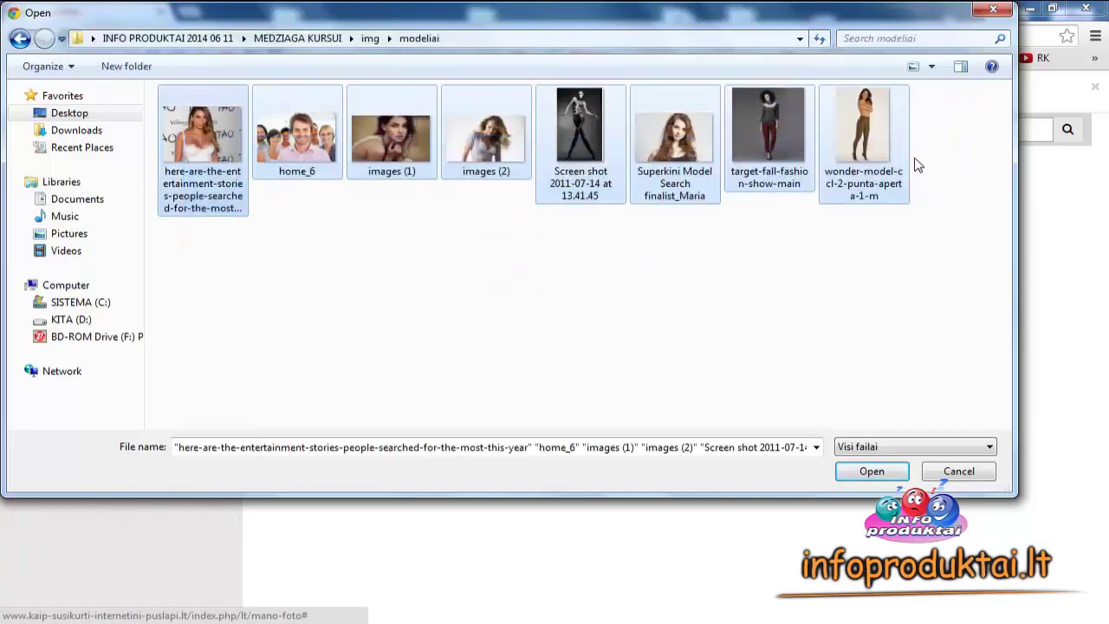
{"action": "left_click", "coordinate": [870, 473]}
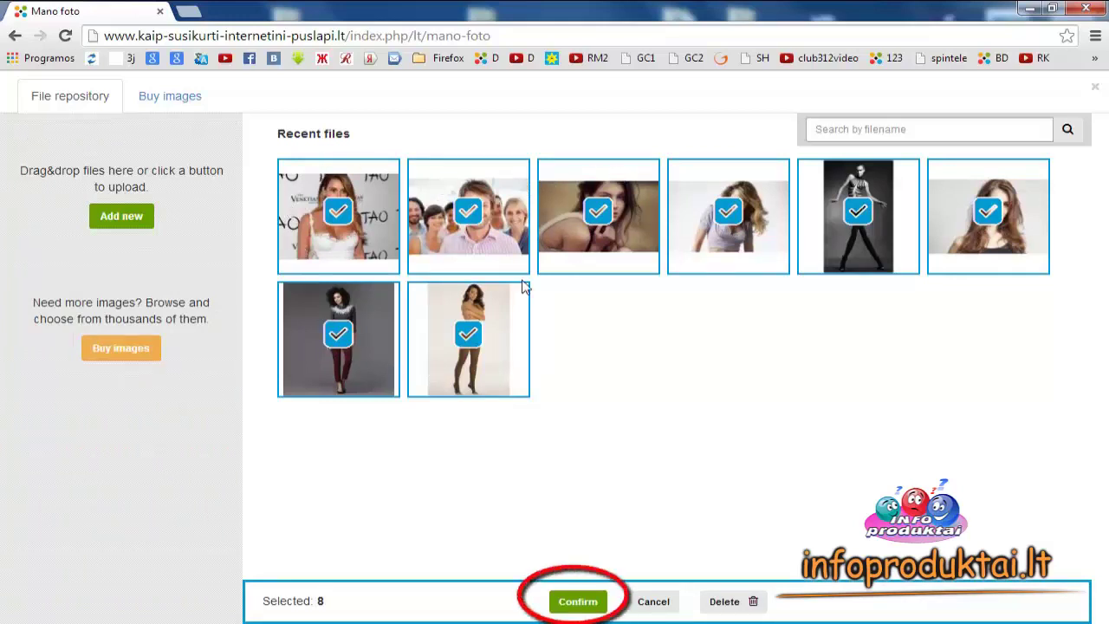
{"action": "left_click", "coordinate": [578, 602]}
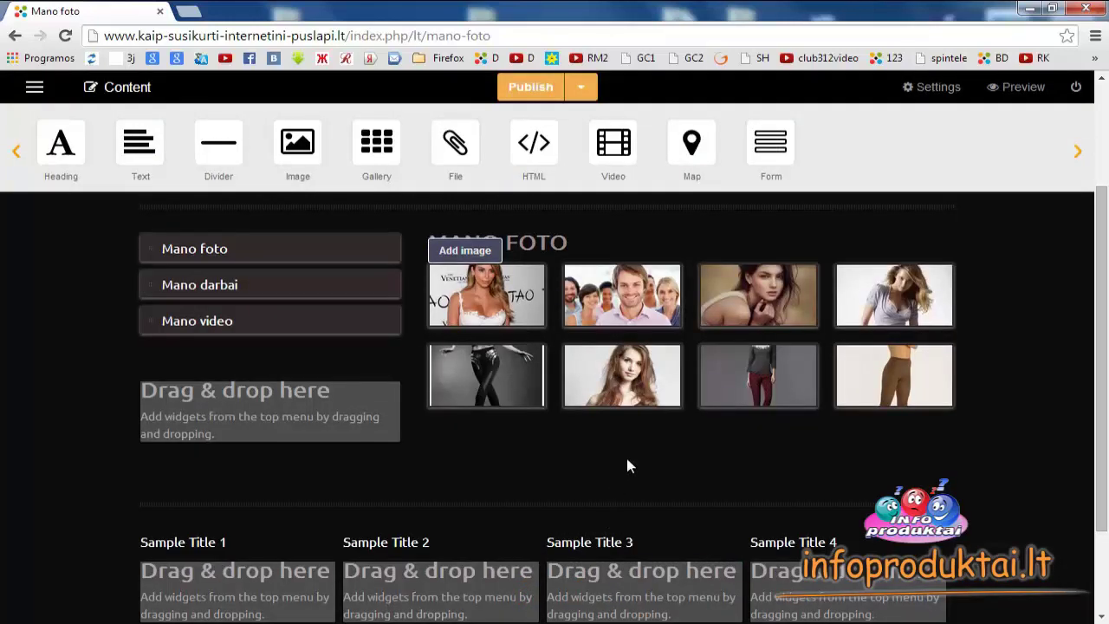
- Publish the Mano foto page with its new gallery and switch to preview mode
{"action": "left_click", "coordinate": [532, 87]}
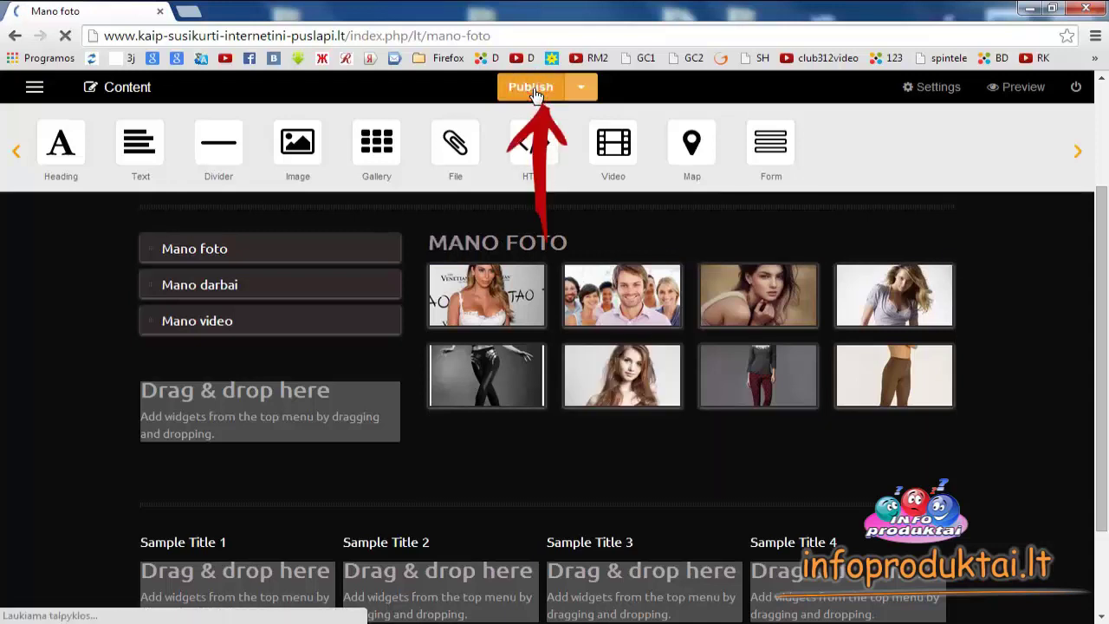
{"action": "left_click", "coordinate": [1023, 90]}
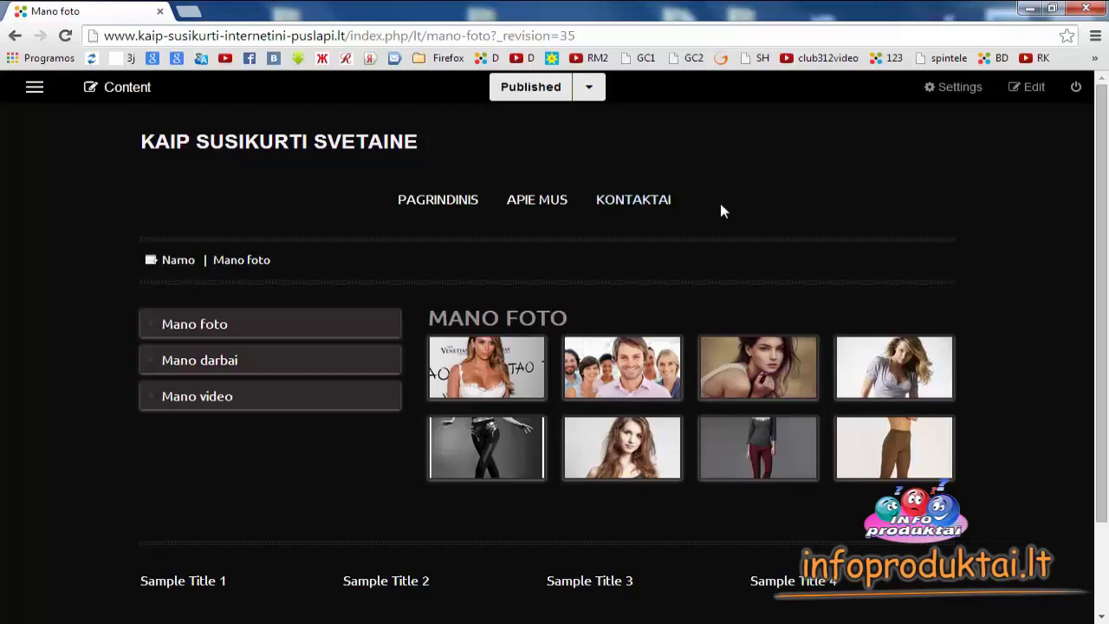
- View the first three gallery images enlarged in the lightbox, and close it
{"action": "left_click", "coordinate": [472, 372]}
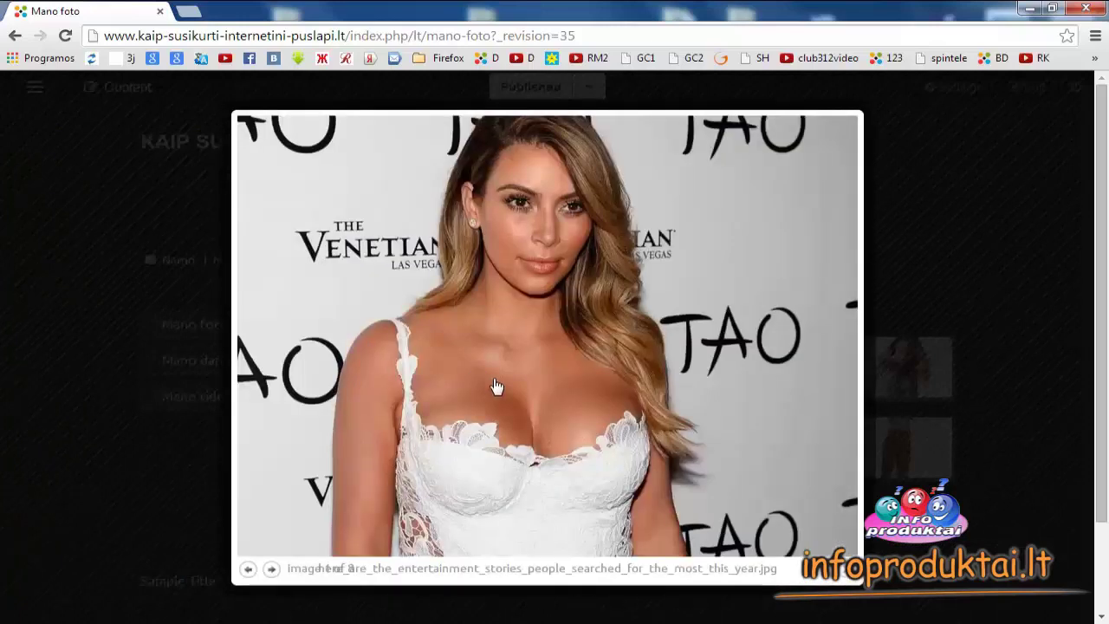
{"action": "left_click", "coordinate": [496, 387]}
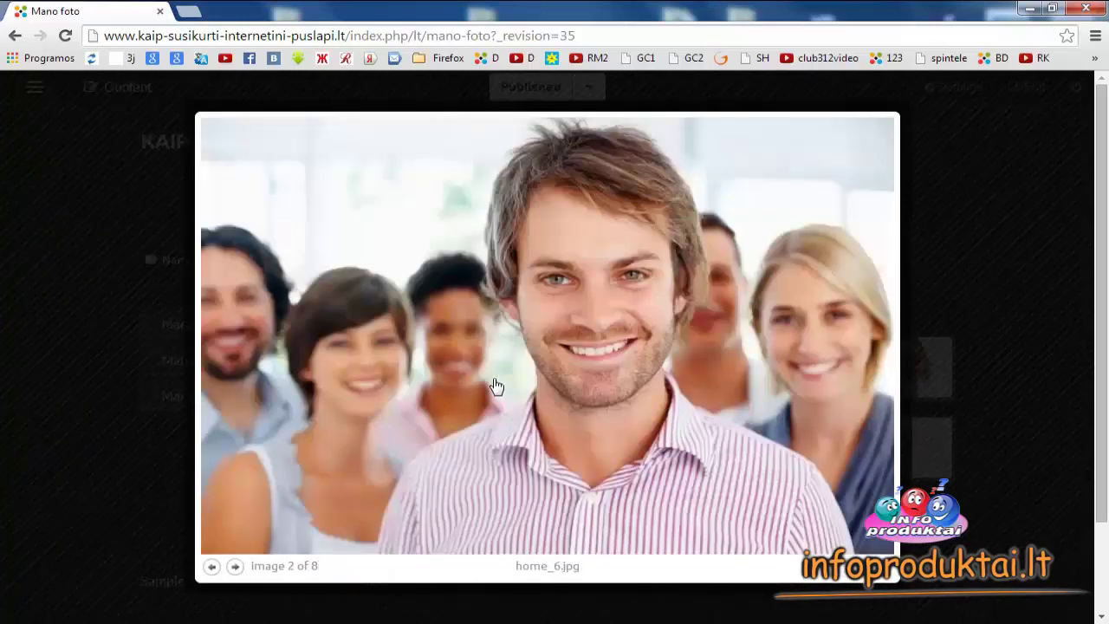
{"action": "left_click", "coordinate": [497, 386]}
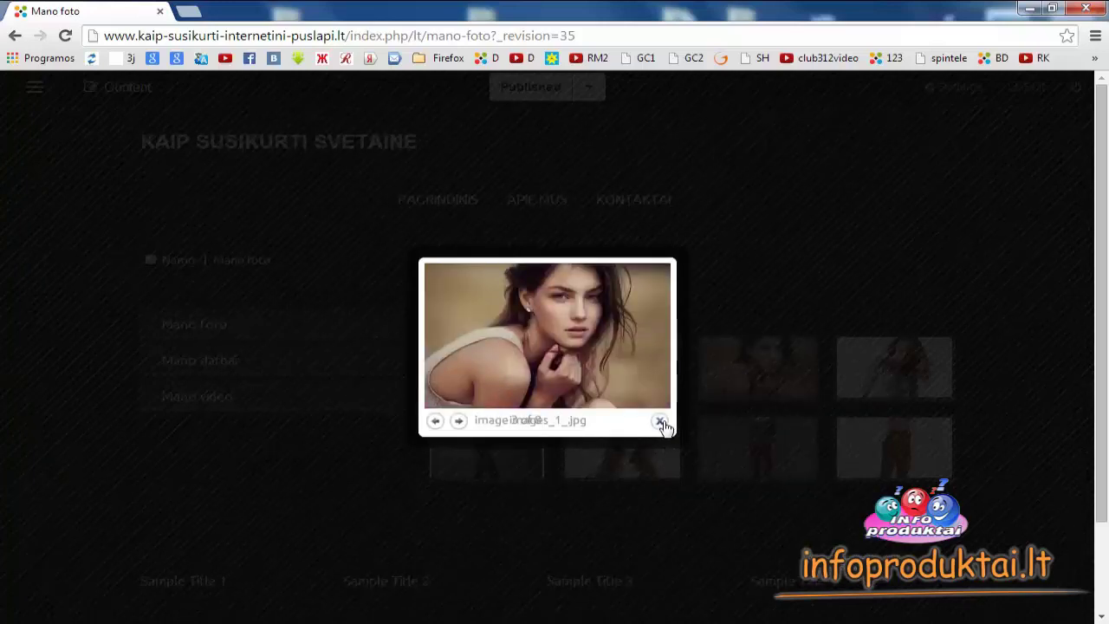
{"action": "left_click", "coordinate": [659, 422]}
{"action": "scroll", "coordinate": [846, 469], "scroll_direction": "down", "scroll_amount": 2}
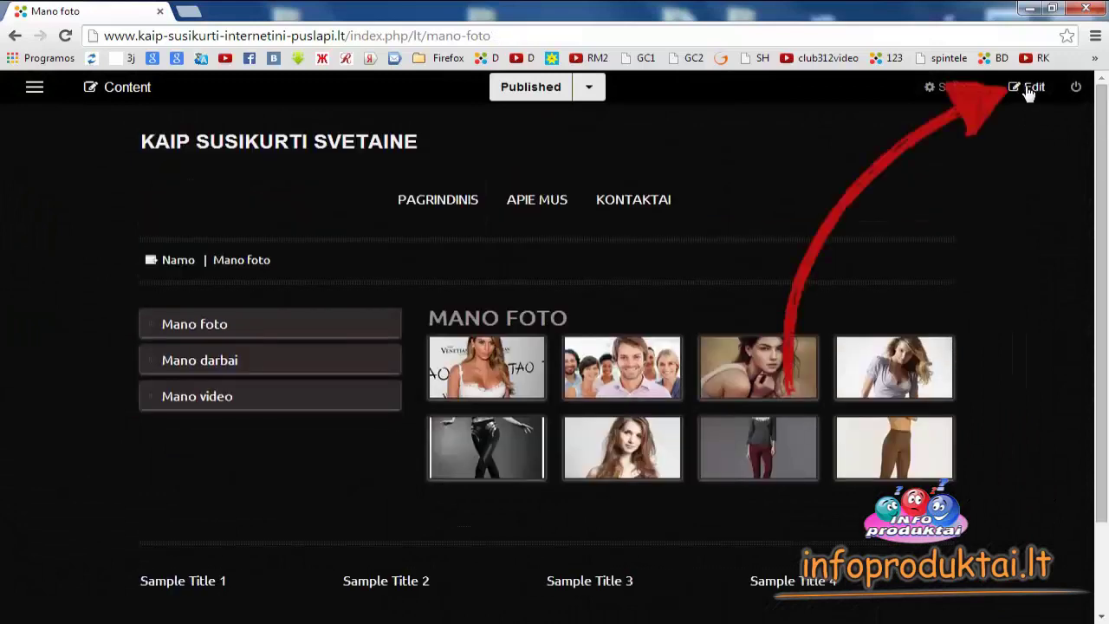
- Return to edit mode and load the published version of the Mano foto page
{"action": "left_click", "coordinate": [1028, 86]}
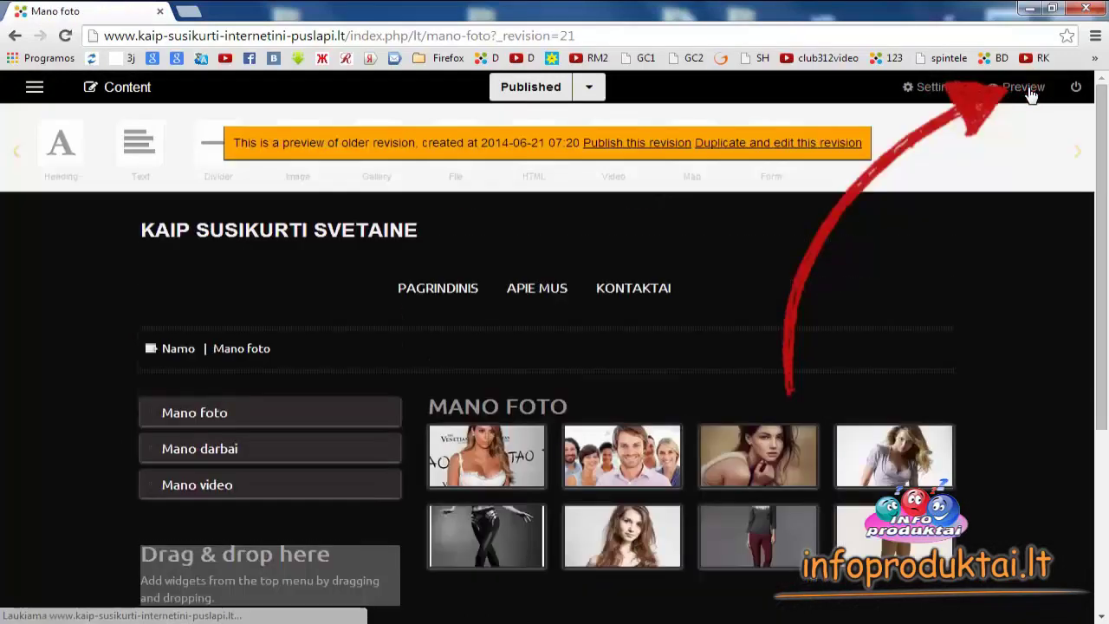
{"action": "left_click", "coordinate": [524, 89]}
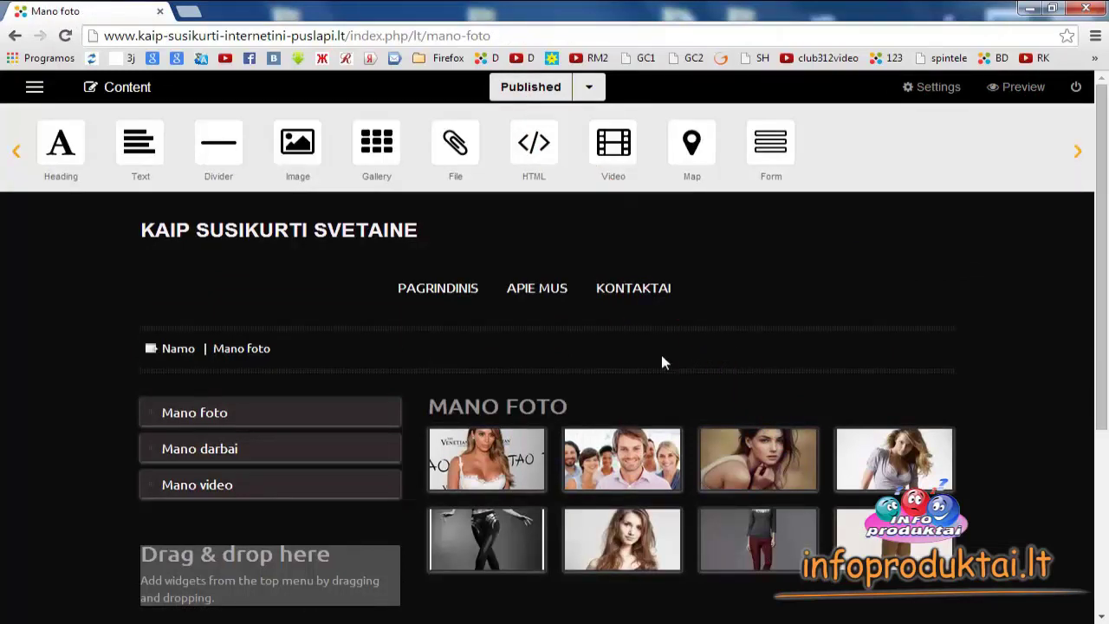
- Try zooming the first gallery image out and in within its crop, and discard the changes
{"action": "left_click", "coordinate": [554, 586]}
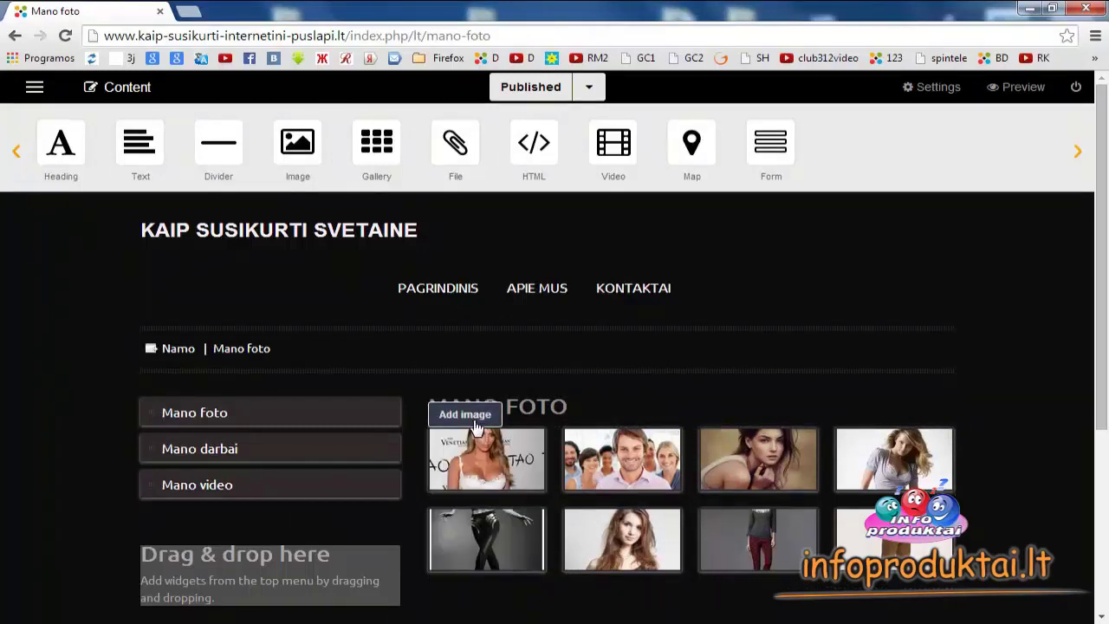
{"action": "mouse_move", "coordinate": [506, 474]}
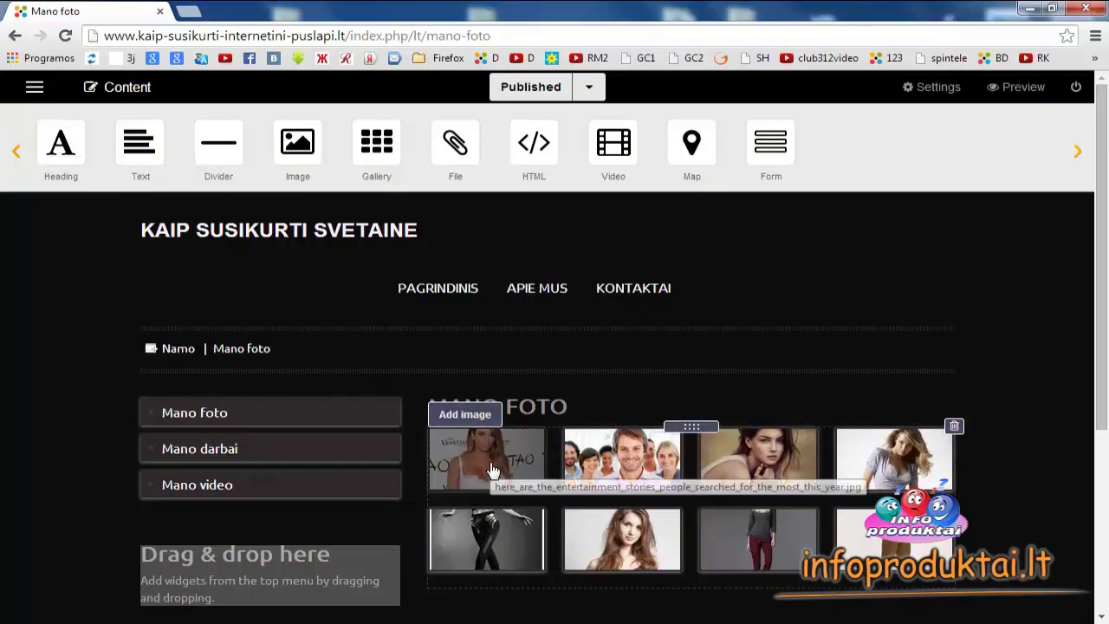
{"action": "left_click", "coordinate": [491, 459]}
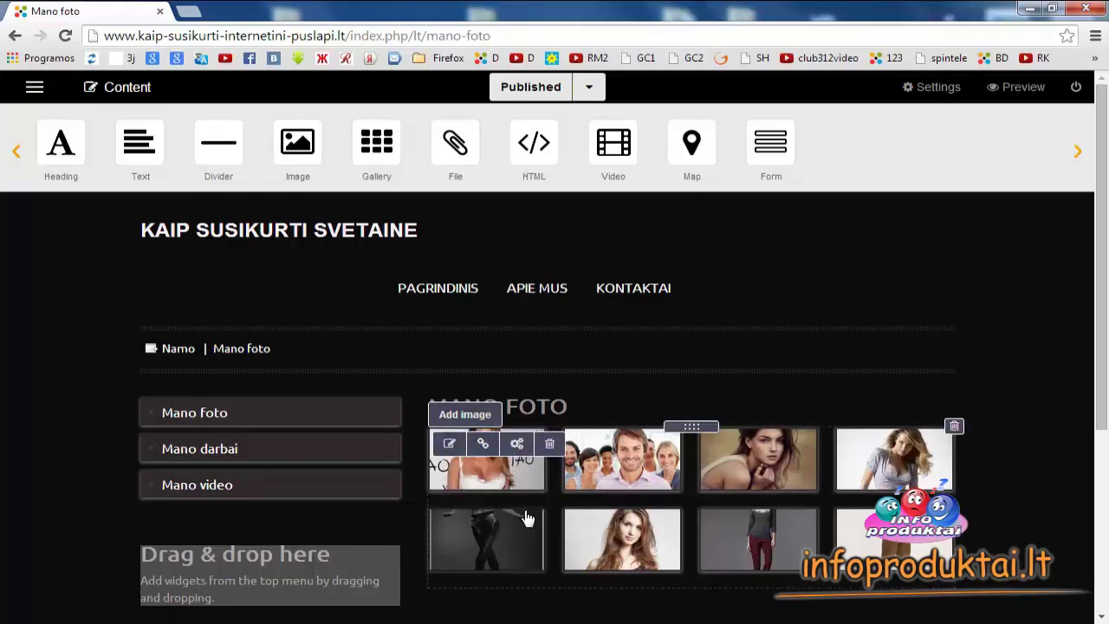
{"action": "left_click", "coordinate": [449, 447]}
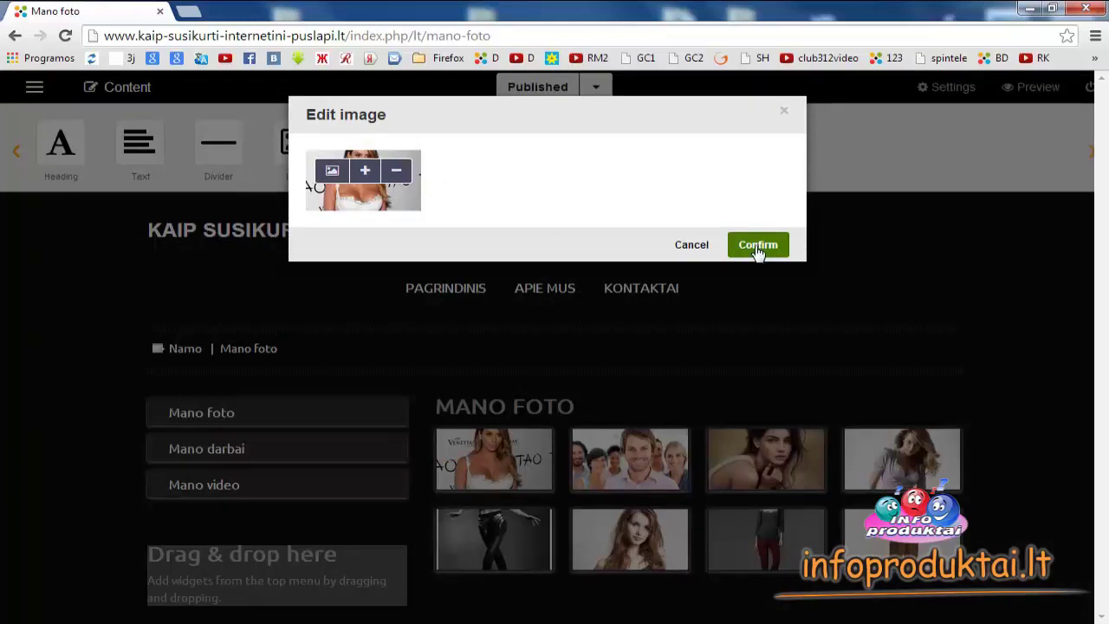
{"action": "left_click", "coordinate": [399, 177]}
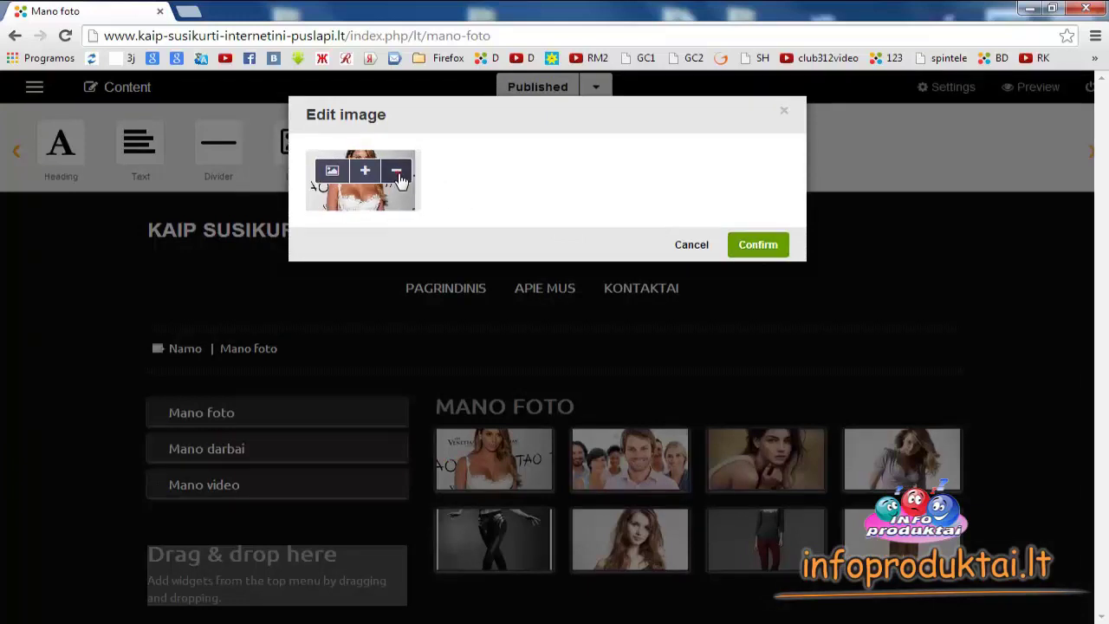
{"action": "left_click", "coordinate": [399, 177]}
{"action": "left_click", "coordinate": [369, 175]}
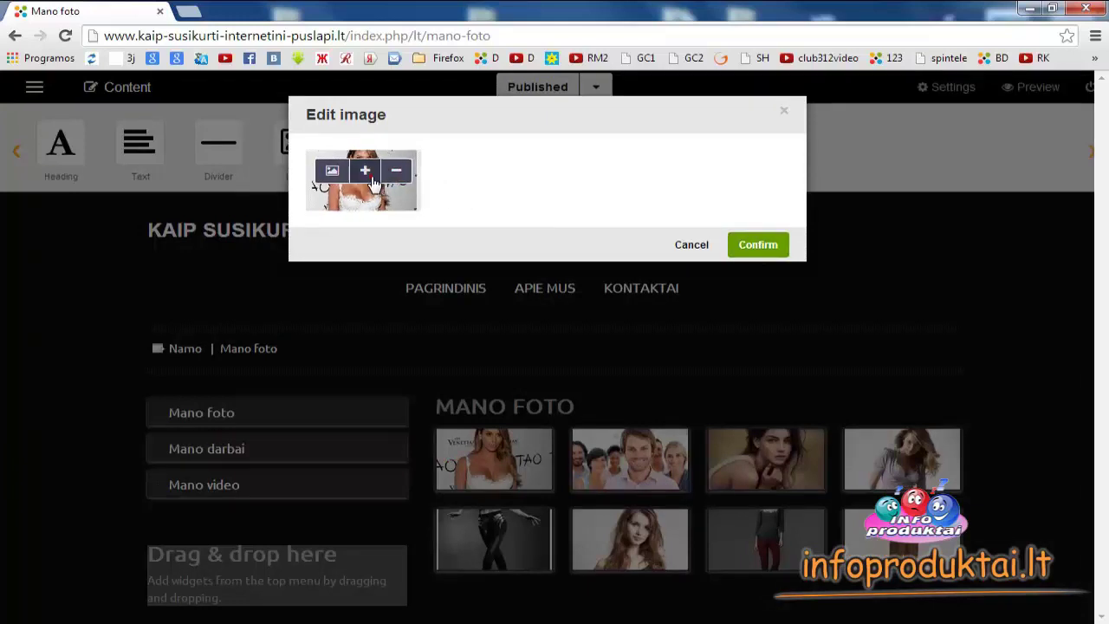
{"action": "left_click", "coordinate": [693, 246]}
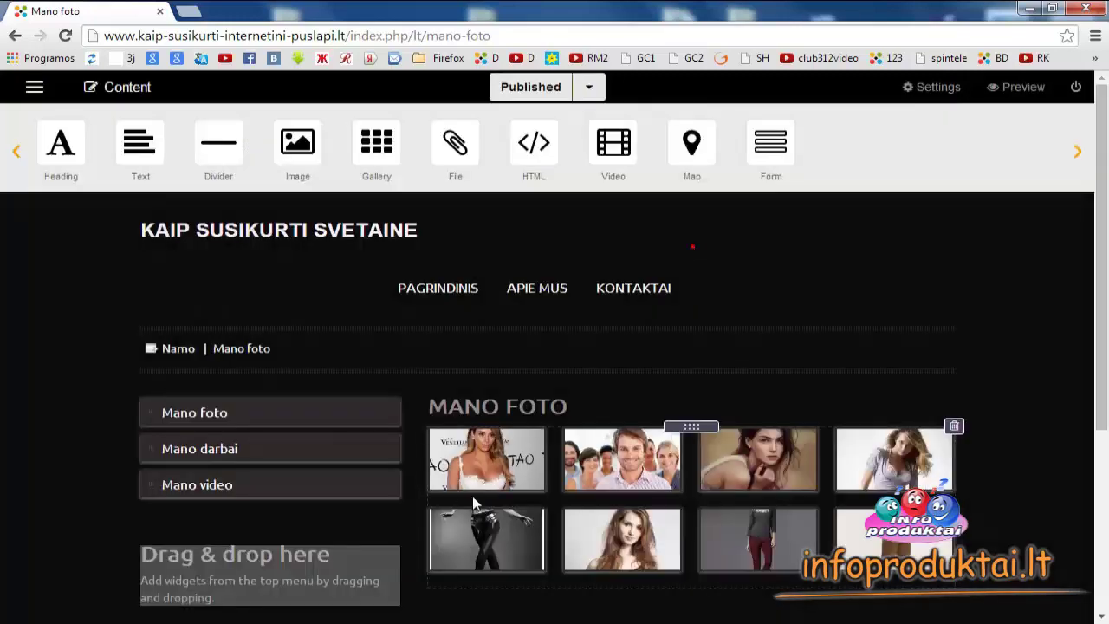
- Examine the mouse click action options in the first gallery image's link settings, and leave without saving
{"action": "mouse_move", "coordinate": [491, 477]}
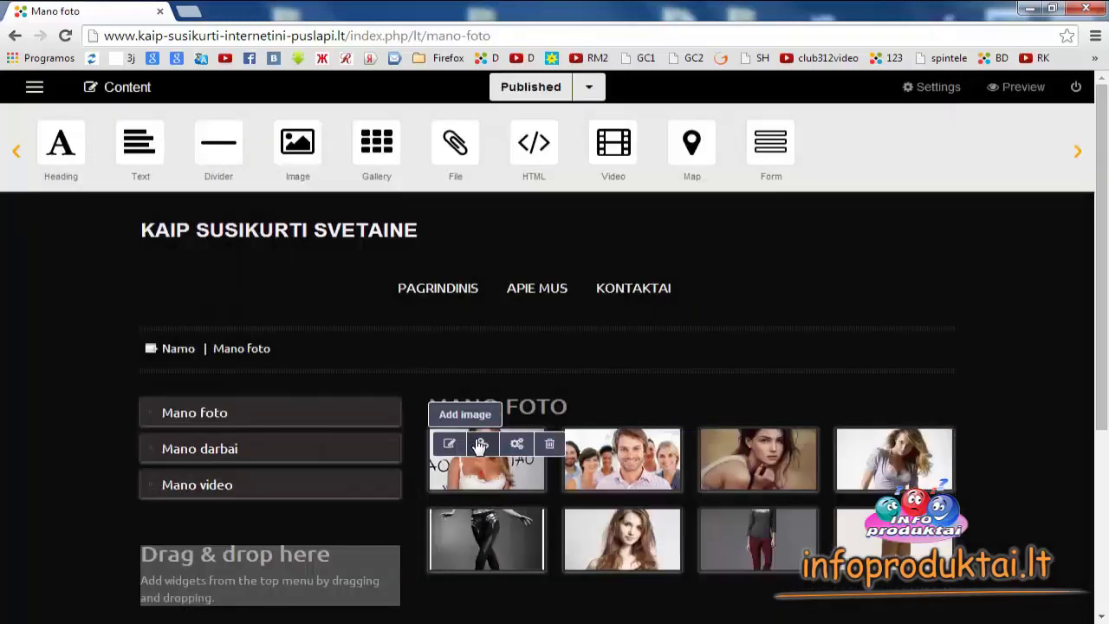
{"action": "left_click", "coordinate": [483, 444]}
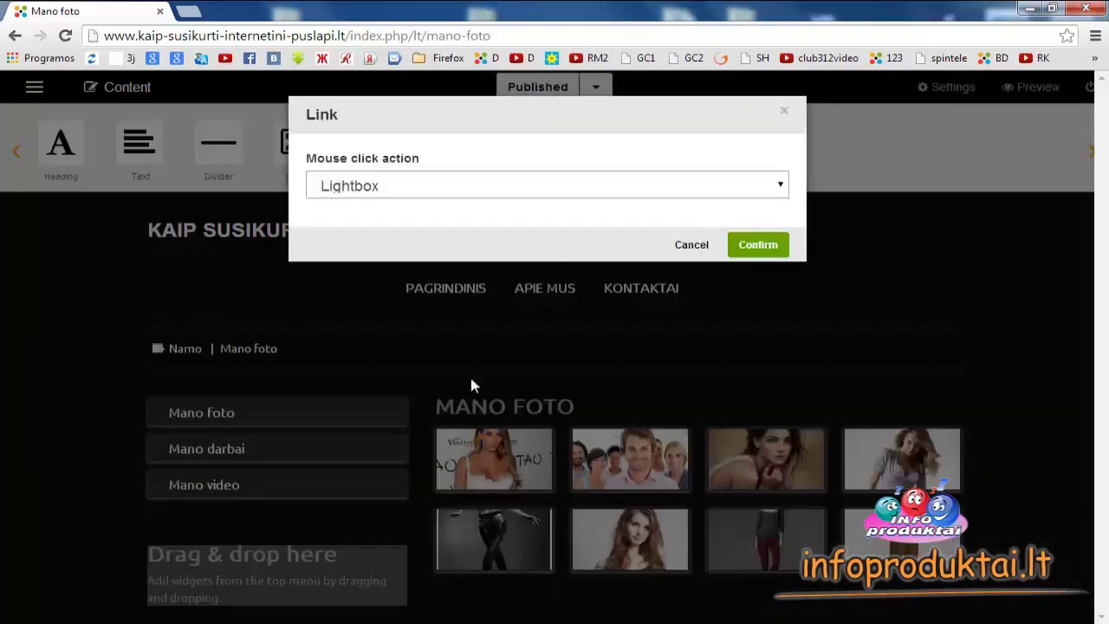
{"action": "left_click", "coordinate": [778, 187]}
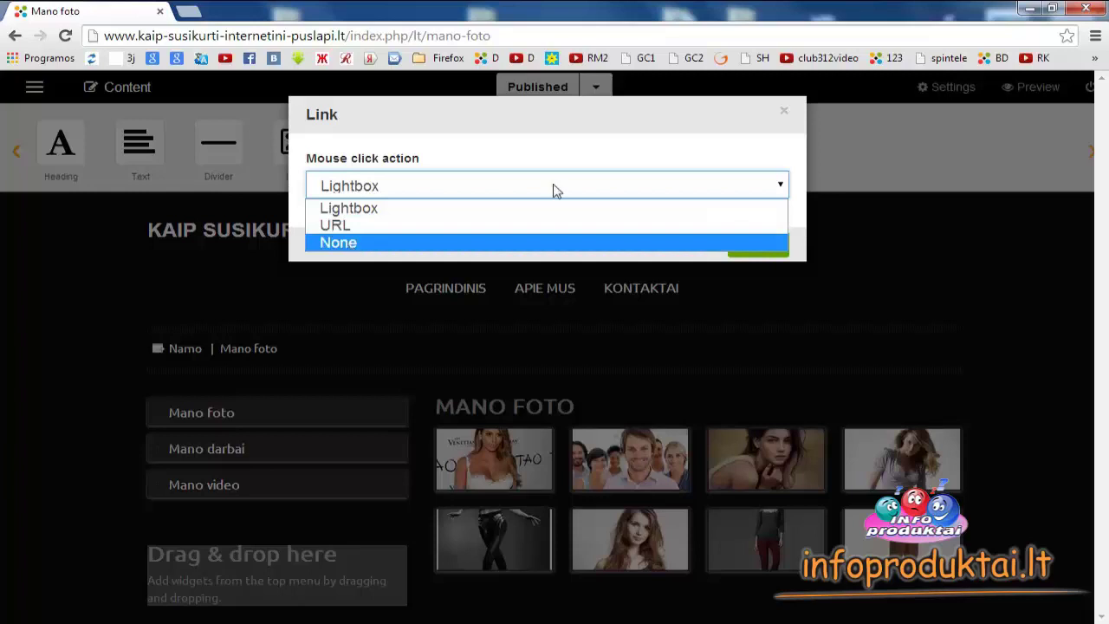
{"action": "left_click", "coordinate": [620, 142]}
{"action": "left_click", "coordinate": [698, 246]}
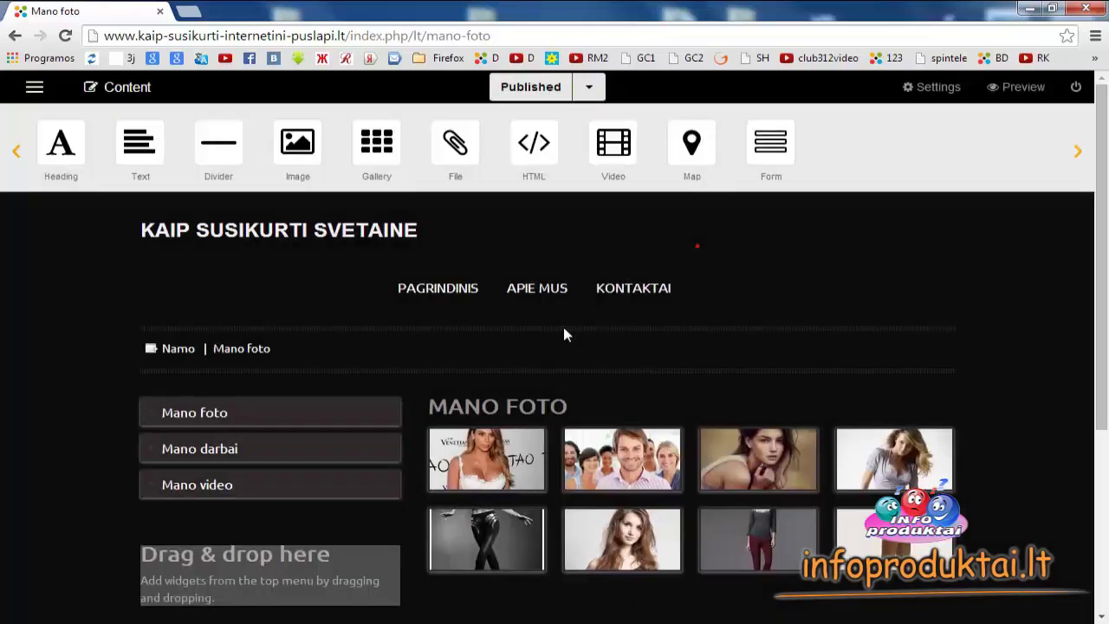
- Replace the first gallery image's title with MERGINA in its settings
{"action": "mouse_move", "coordinate": [532, 483]}
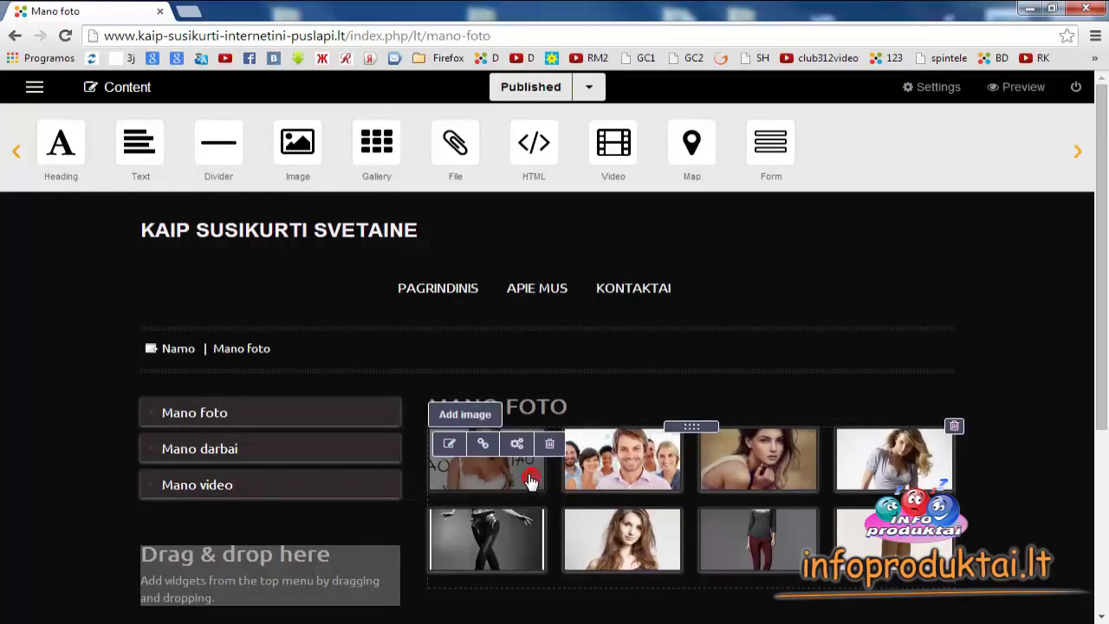
{"action": "left_click", "coordinate": [519, 444]}
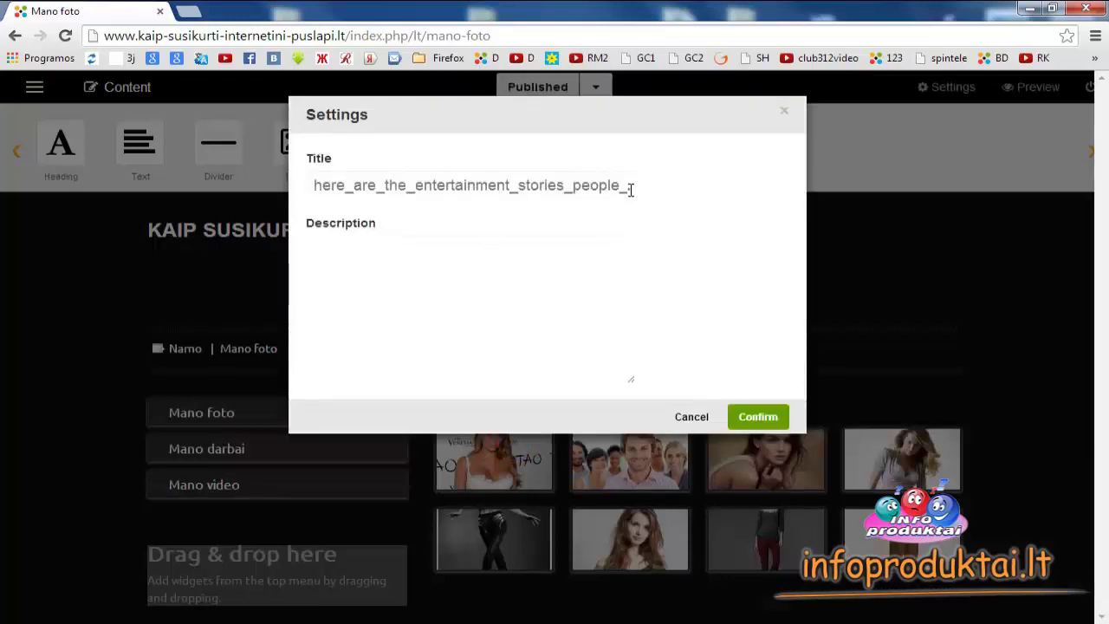
{"action": "left_click_drag", "start_coordinate": [629, 189], "coordinate": [313, 185]}
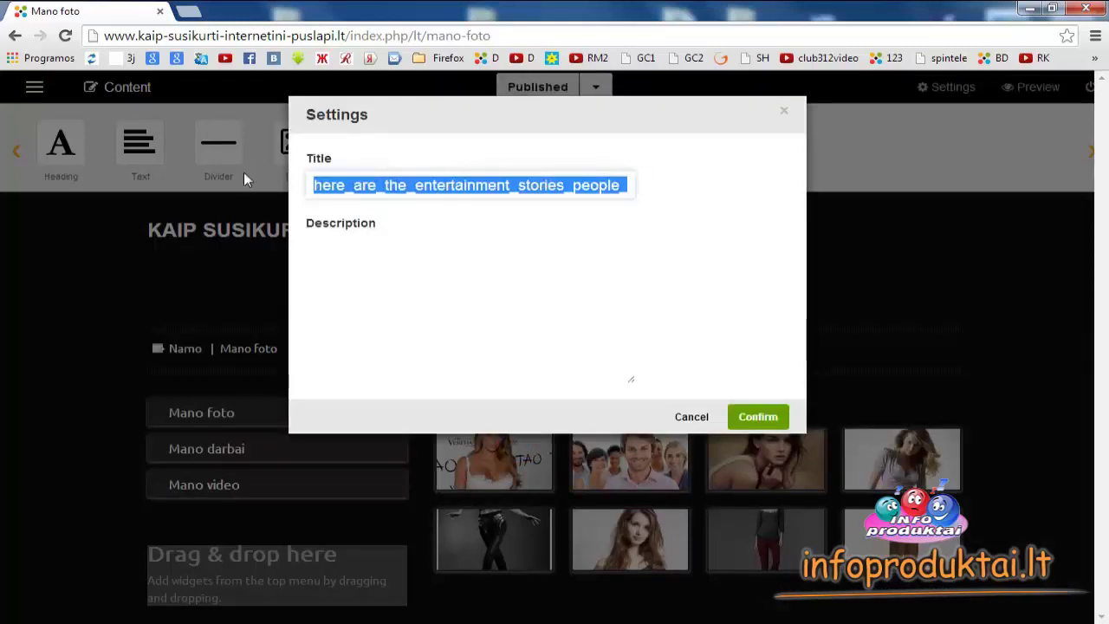
{"action": "type", "text": "MERGINAsearched_for_the_most_this_year.j"}
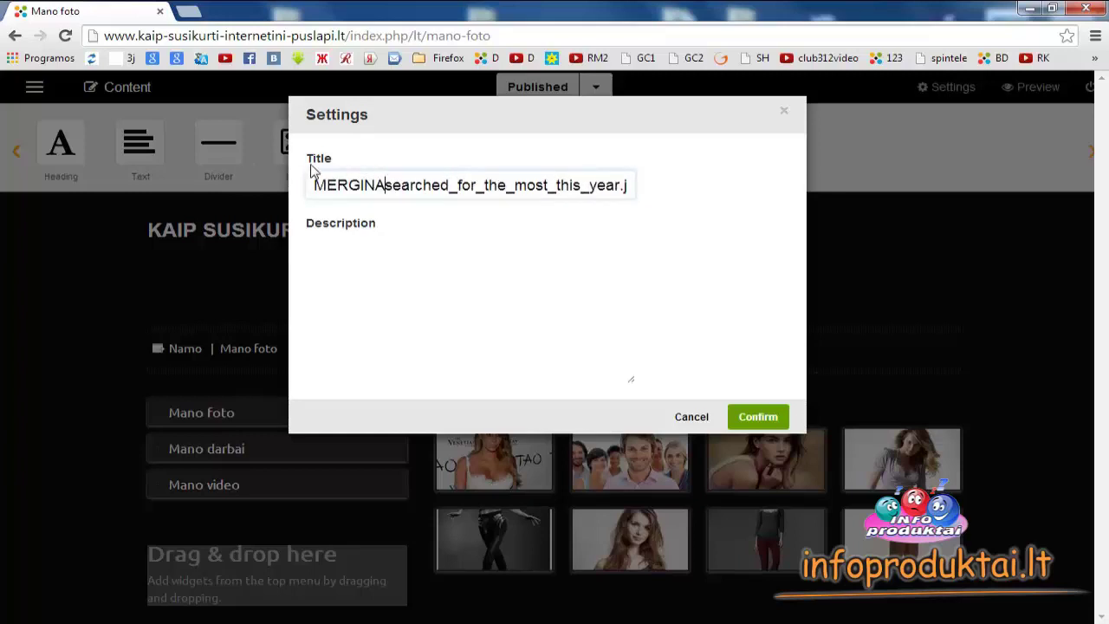
{"action": "left_click_drag", "start_coordinate": [386, 184], "coordinate": [770, 231]}
{"action": "key", "text": "BackSpace"}
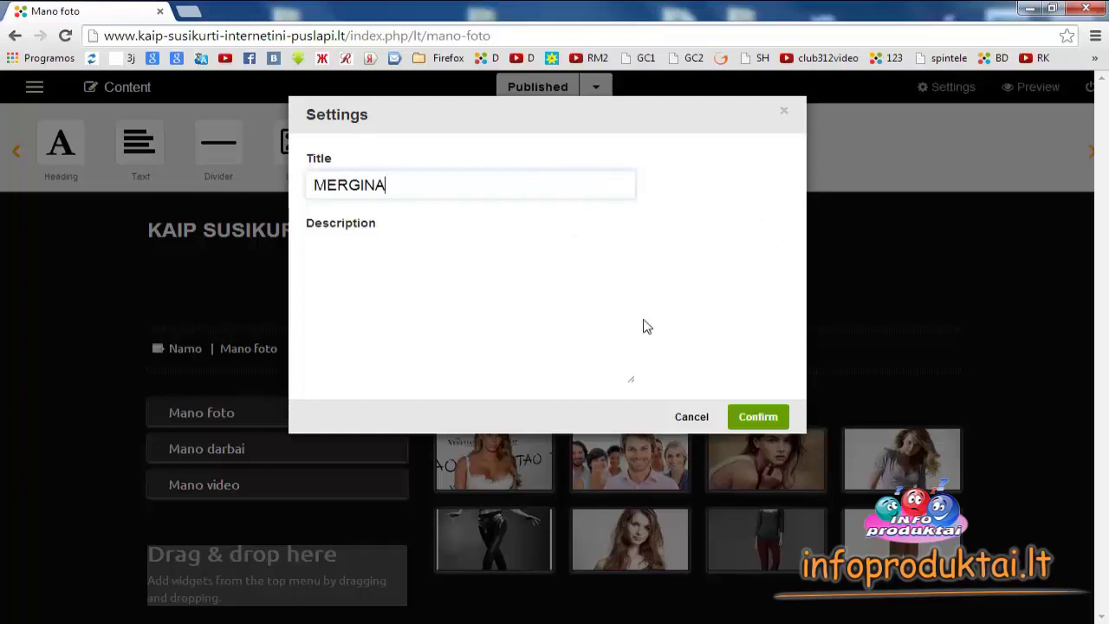
{"action": "left_click", "coordinate": [758, 420]}
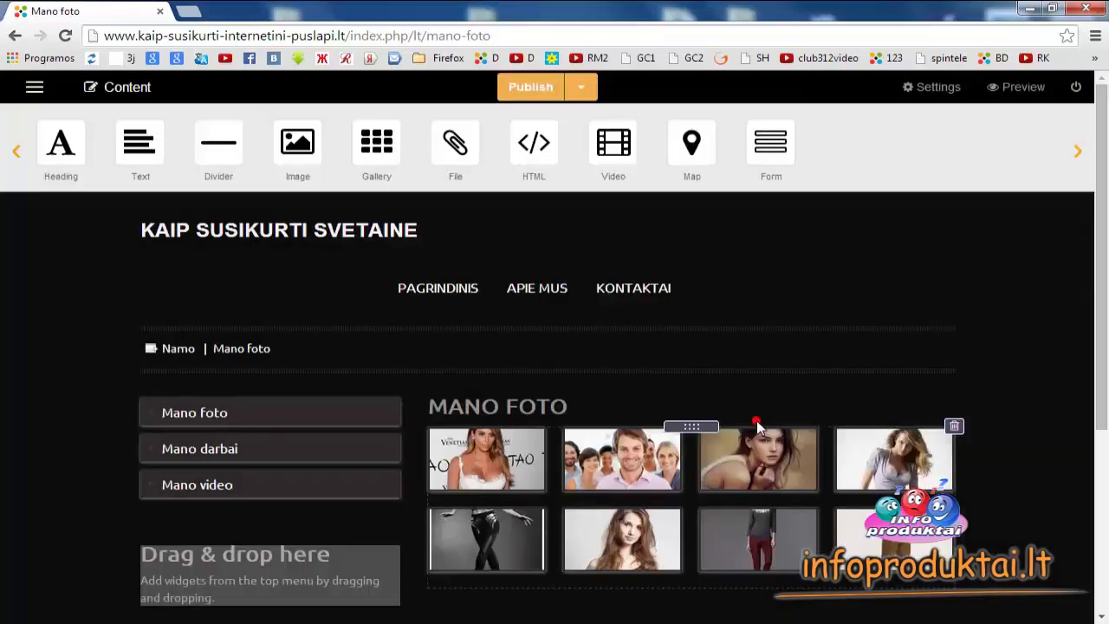
- Publish the Mano foto page, and check the first gallery image's caption by enlarging it in the preview
{"action": "left_click", "coordinate": [538, 91]}
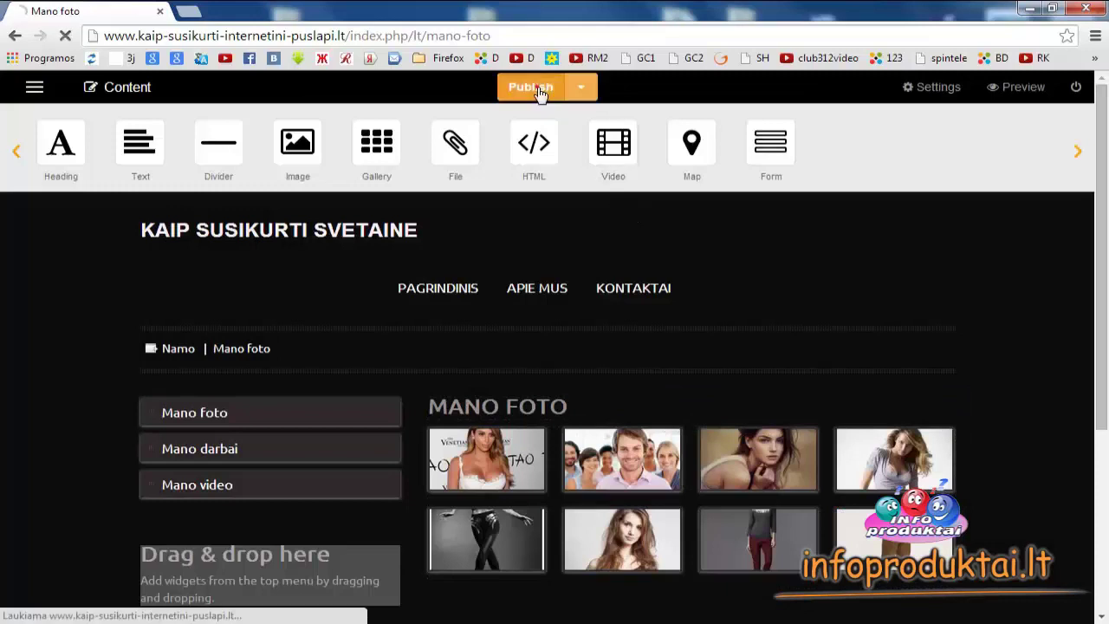
{"action": "left_click", "coordinate": [1020, 88]}
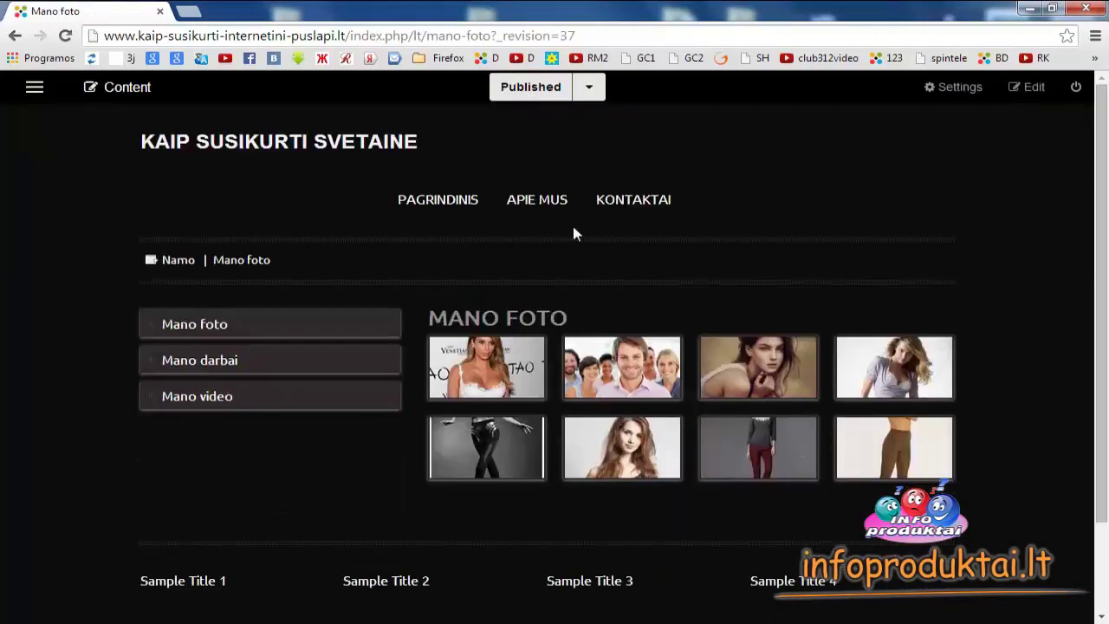
{"action": "left_click", "coordinate": [476, 377]}
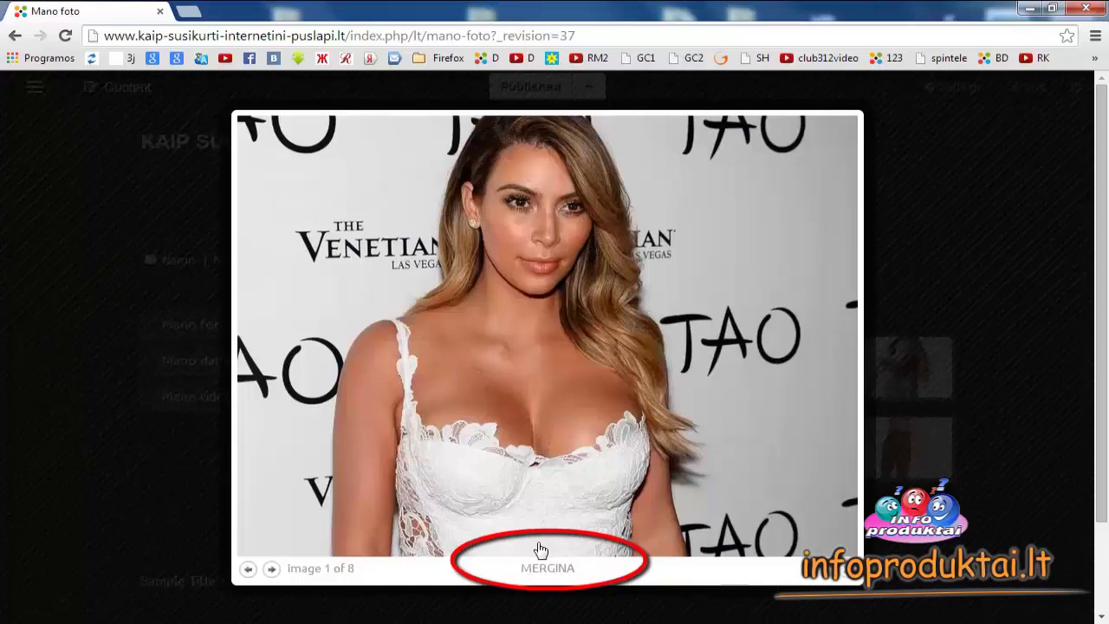
{"action": "left_click_drag", "start_coordinate": [578, 573], "coordinate": [827, 587]}
{"action": "left_click", "coordinate": [845, 570]}
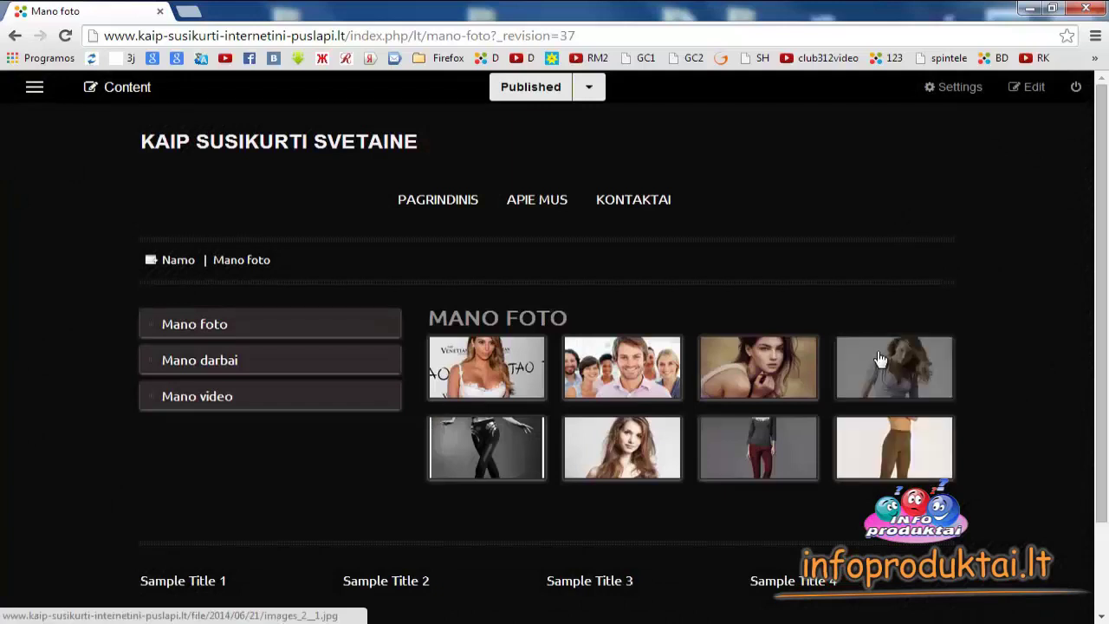
- Return to edit mode and add an Image widget below the gallery with the black-and-white full-length photo from the file repository
{"action": "left_click", "coordinate": [1031, 92]}
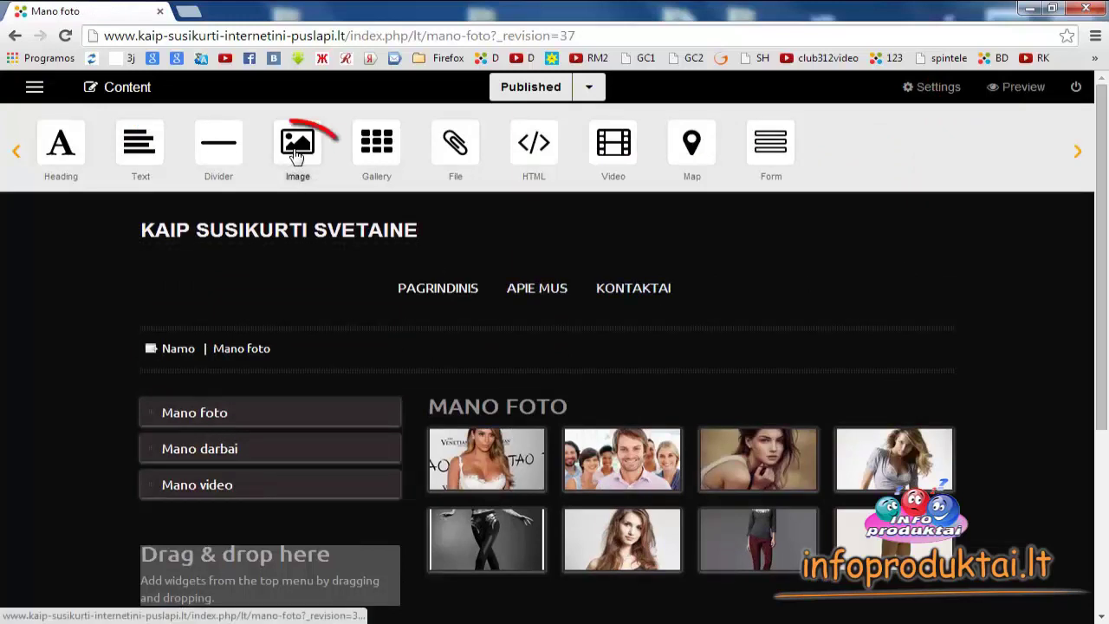
{"action": "left_click_drag", "start_coordinate": [292, 153], "coordinate": [474, 556]}
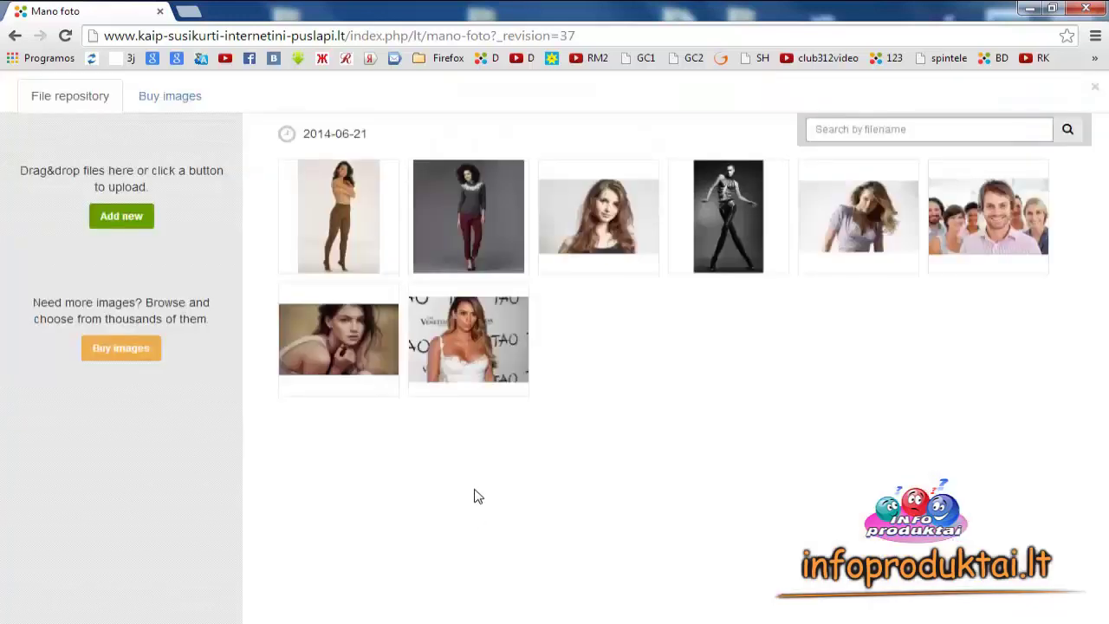
{"action": "mouse_move", "coordinate": [729, 226]}
{"action": "left_click", "coordinate": [728, 216]}
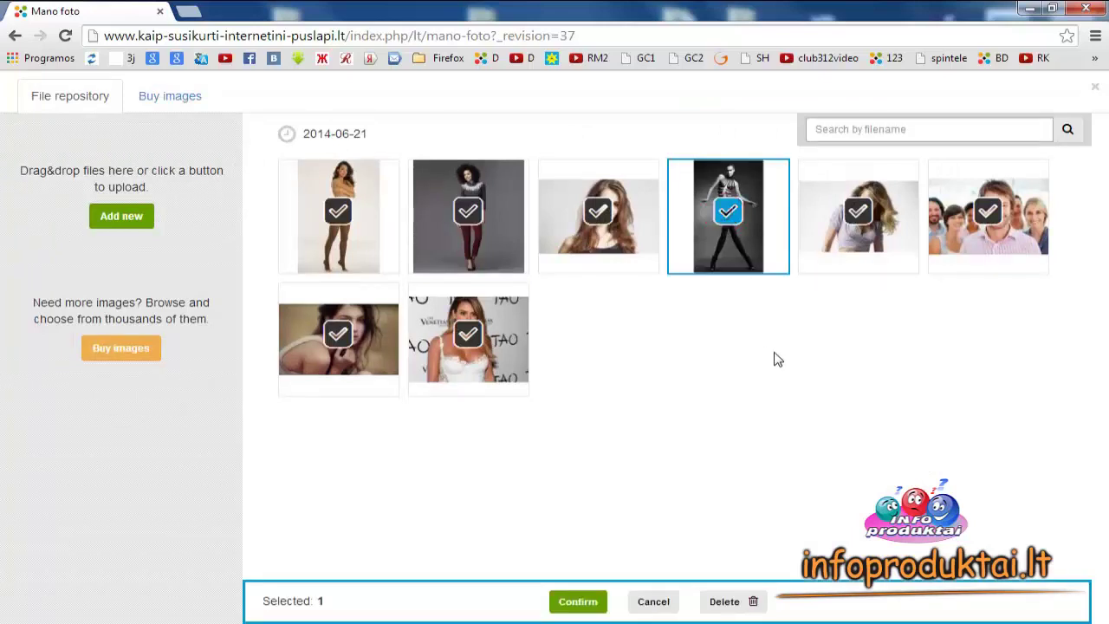
{"action": "left_click", "coordinate": [575, 600]}
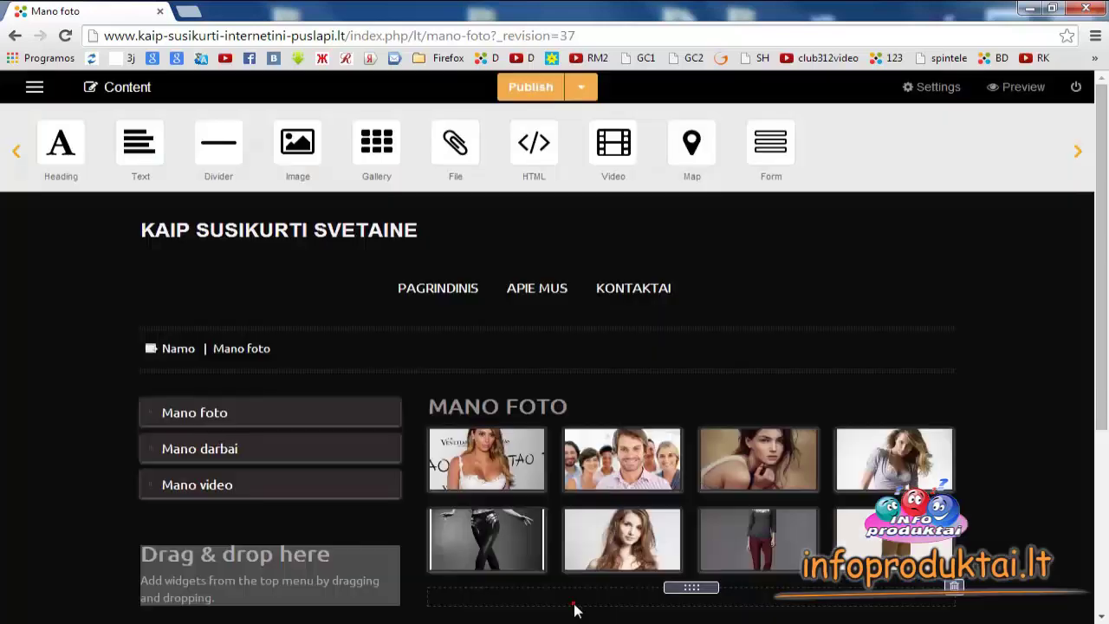
- Title the standalone black-and-white photo MERGINA2 in its settings
{"action": "scroll", "coordinate": [769, 362], "scroll_direction": "down", "scroll_amount": 4}
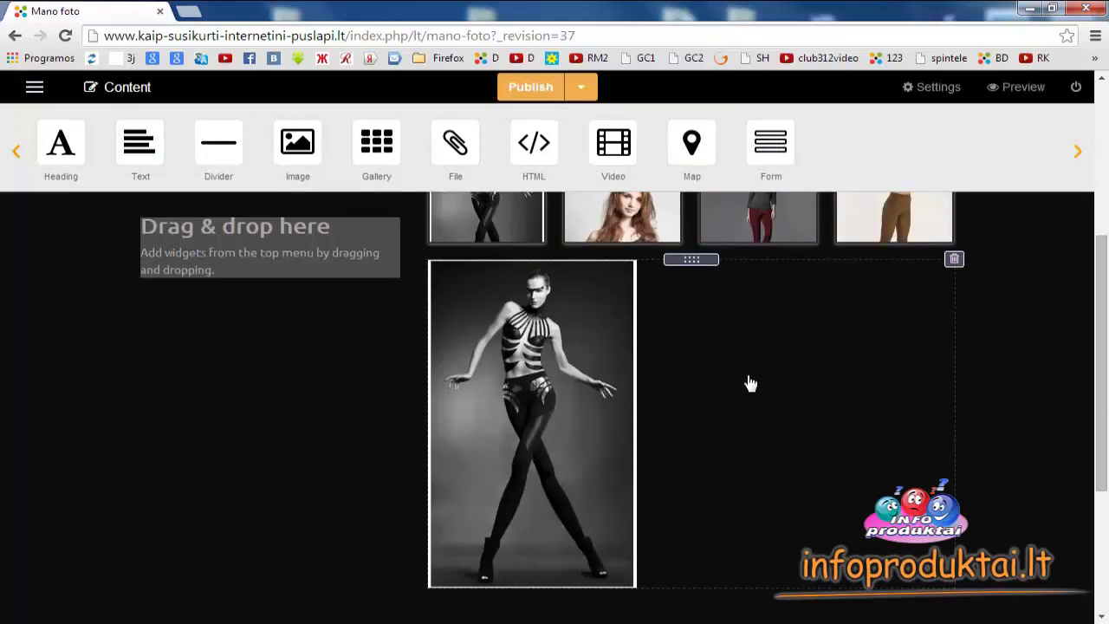
{"action": "mouse_move", "coordinate": [604, 453]}
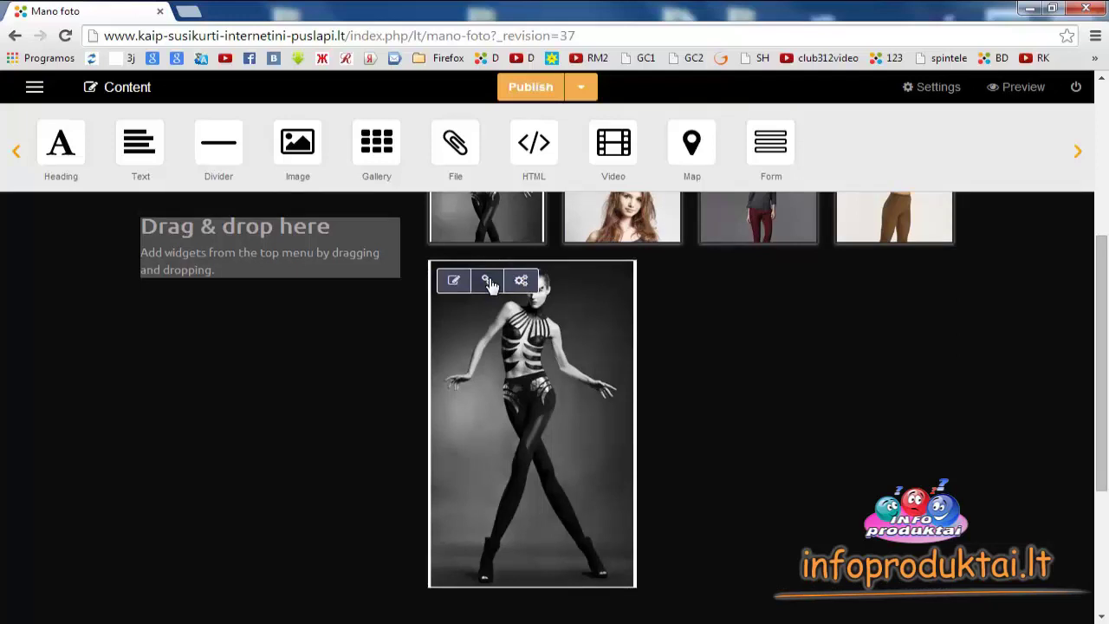
{"action": "left_click", "coordinate": [526, 281]}
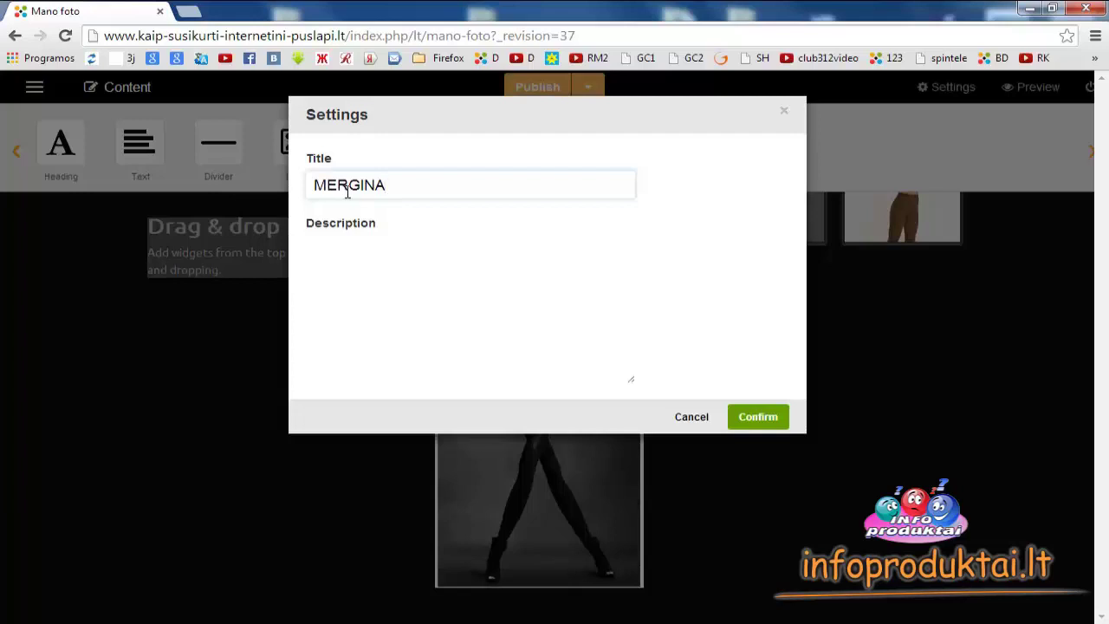
{"action": "left_click", "coordinate": [760, 420]}
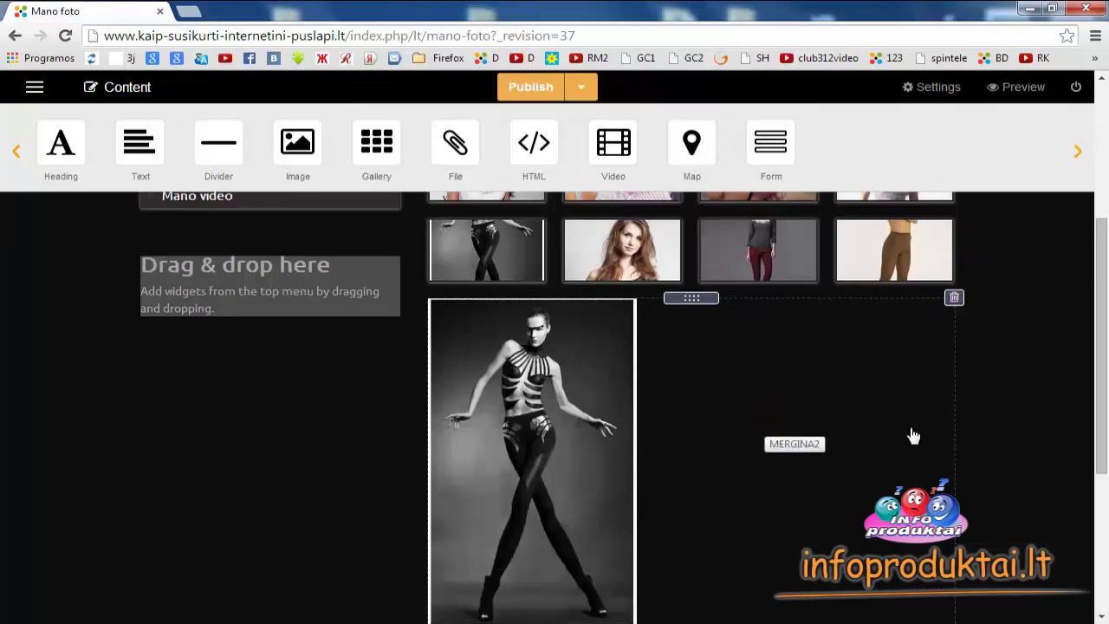
{"action": "scroll", "coordinate": [995, 427], "scroll_direction": "down", "scroll_amount": 2}
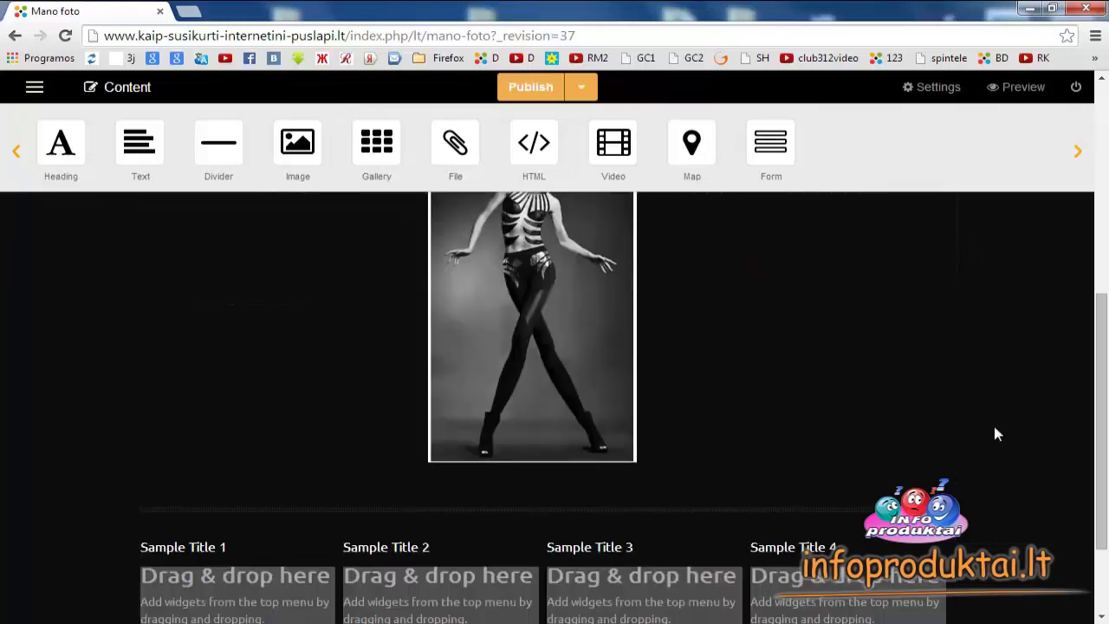
{"action": "scroll", "coordinate": [994, 427], "scroll_direction": "up", "scroll_amount": 2}
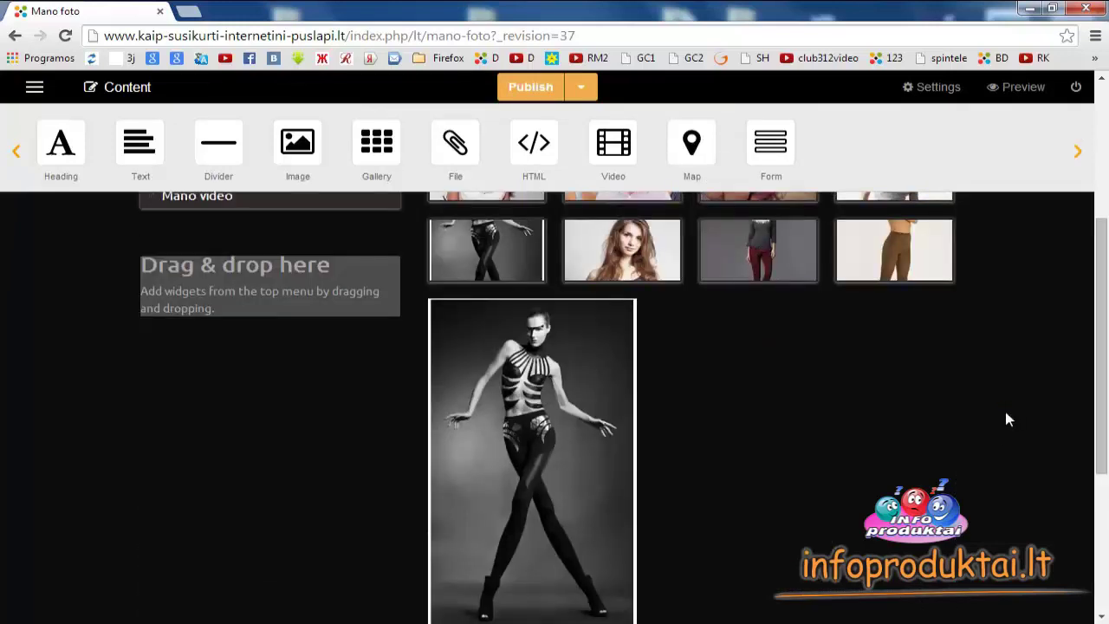
- Publish the page with the added photo, and check that photo's caption by enlarging it in the preview
{"action": "left_click", "coordinate": [534, 90]}
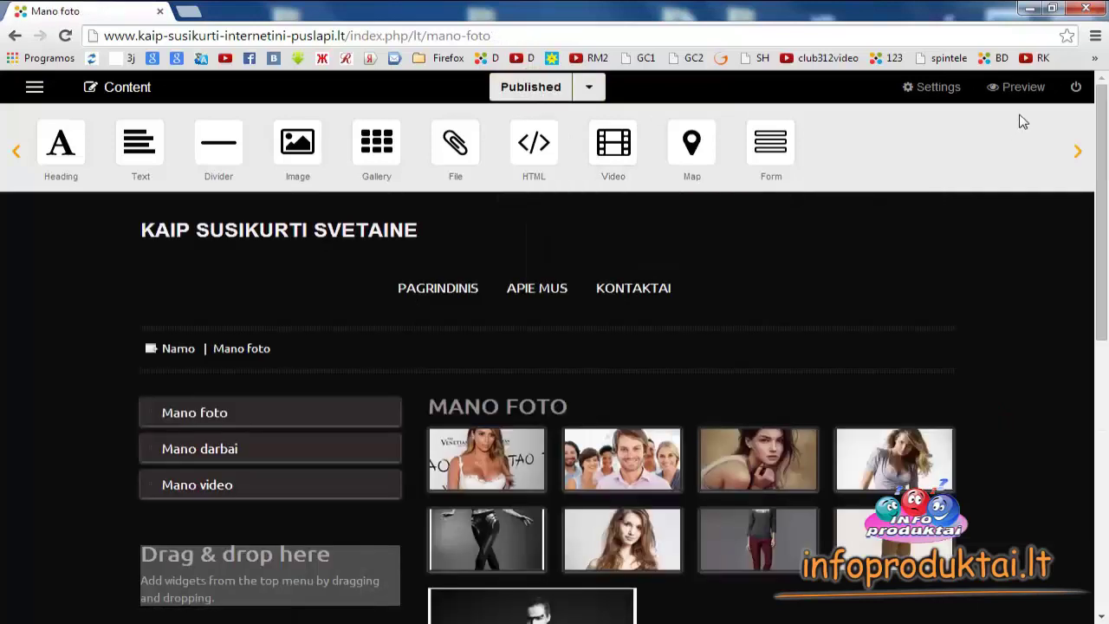
{"action": "left_click", "coordinate": [1022, 90]}
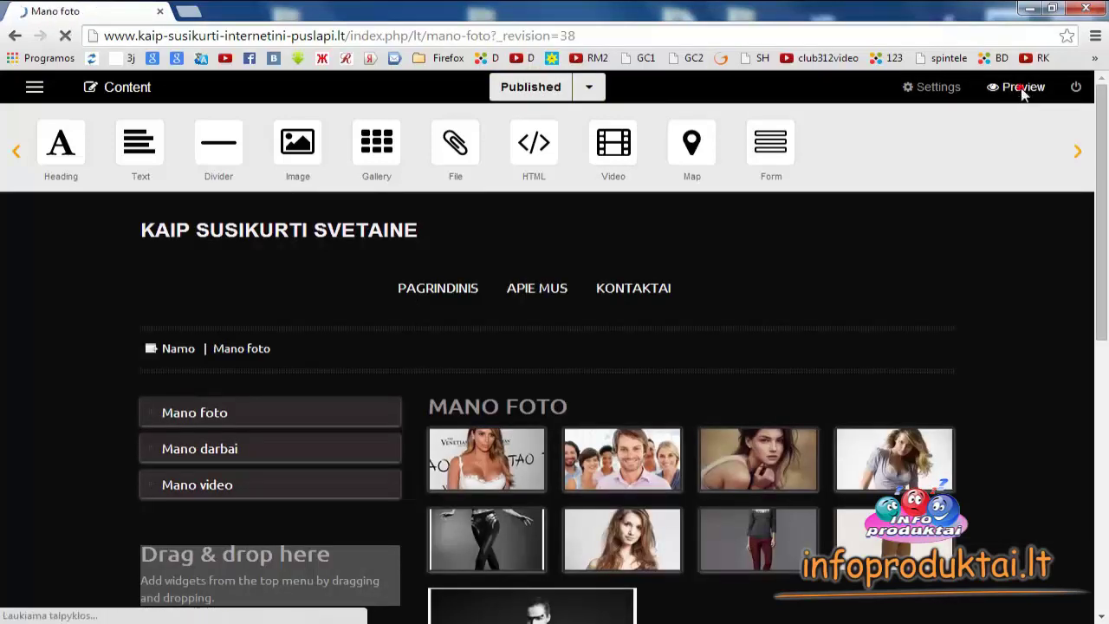
{"action": "scroll", "coordinate": [1012, 232], "scroll_direction": "down", "scroll_amount": 3}
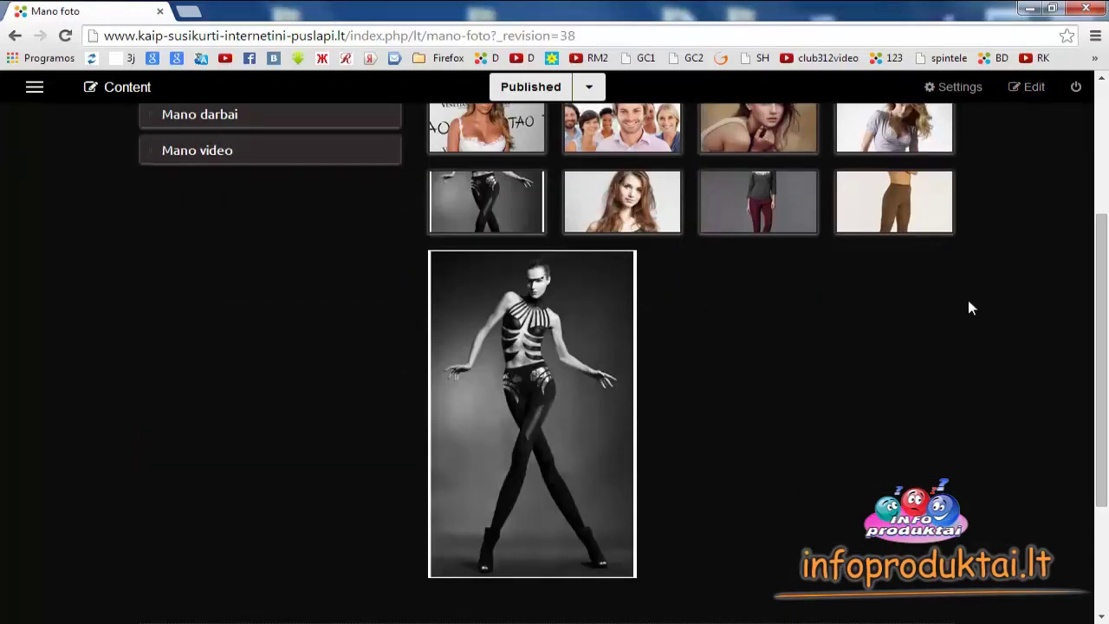
{"action": "left_click", "coordinate": [536, 430]}
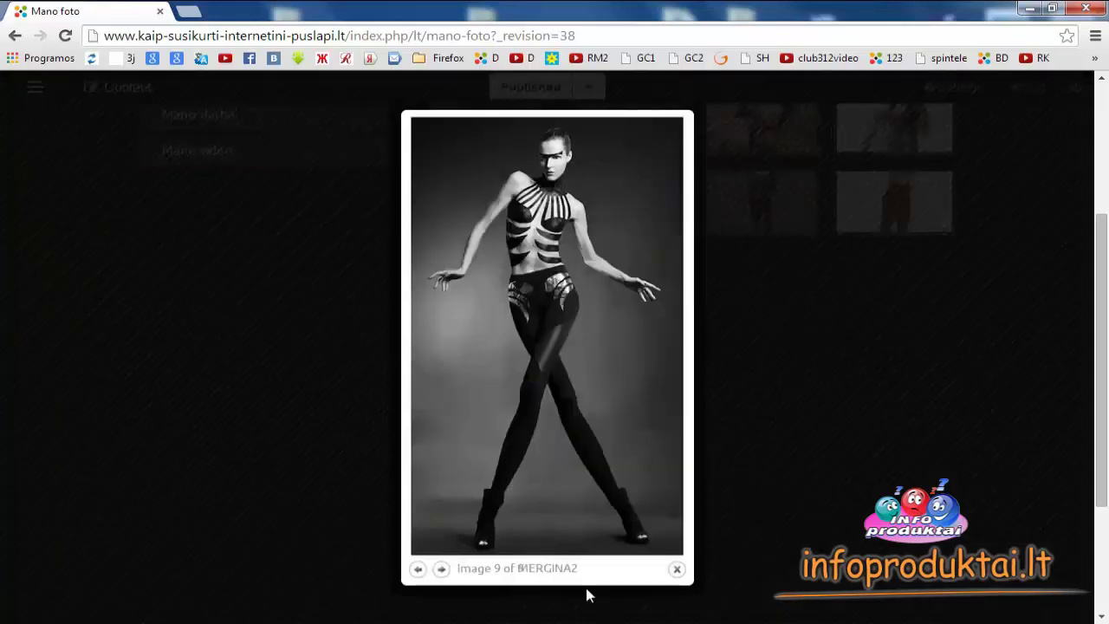
{"action": "triple_click", "coordinate": [479, 568]}
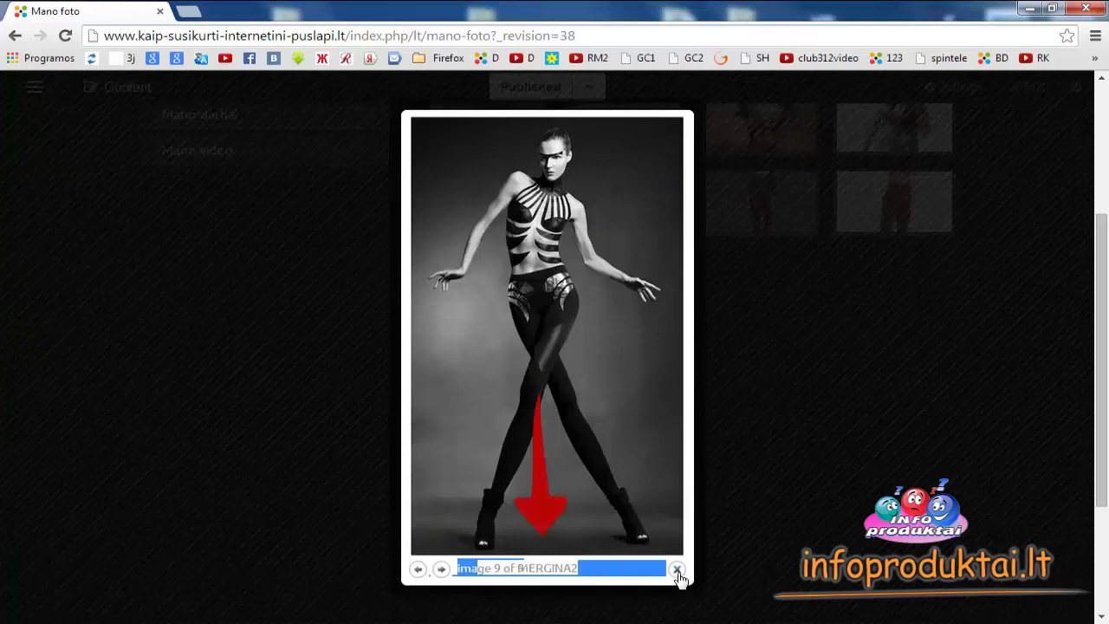
{"action": "left_click", "coordinate": [677, 569]}
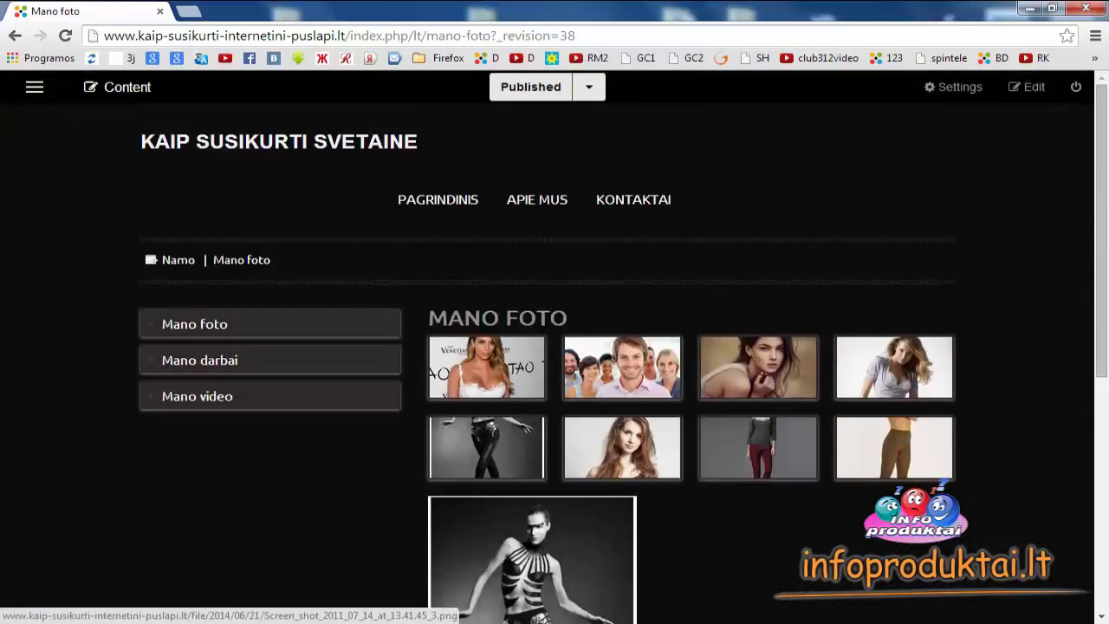
- Return to edit mode and zoom out the standalone black-and-white photo within its frame
{"action": "left_click", "coordinate": [1034, 88]}
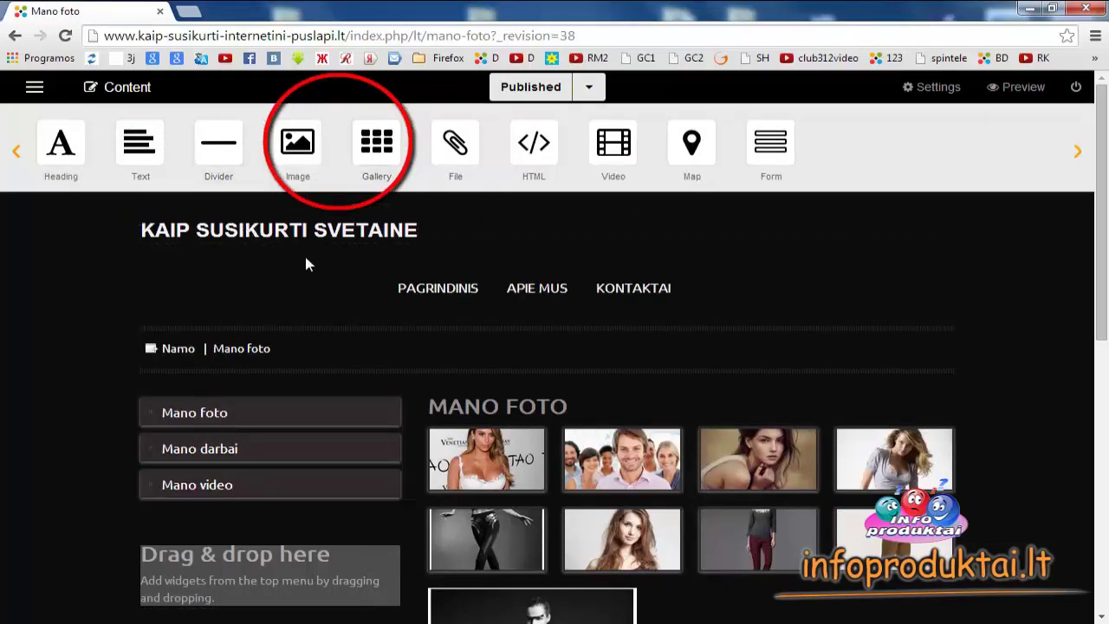
{"action": "scroll", "coordinate": [403, 284], "scroll_direction": "down", "scroll_amount": 2}
{"action": "mouse_move", "coordinate": [535, 536]}
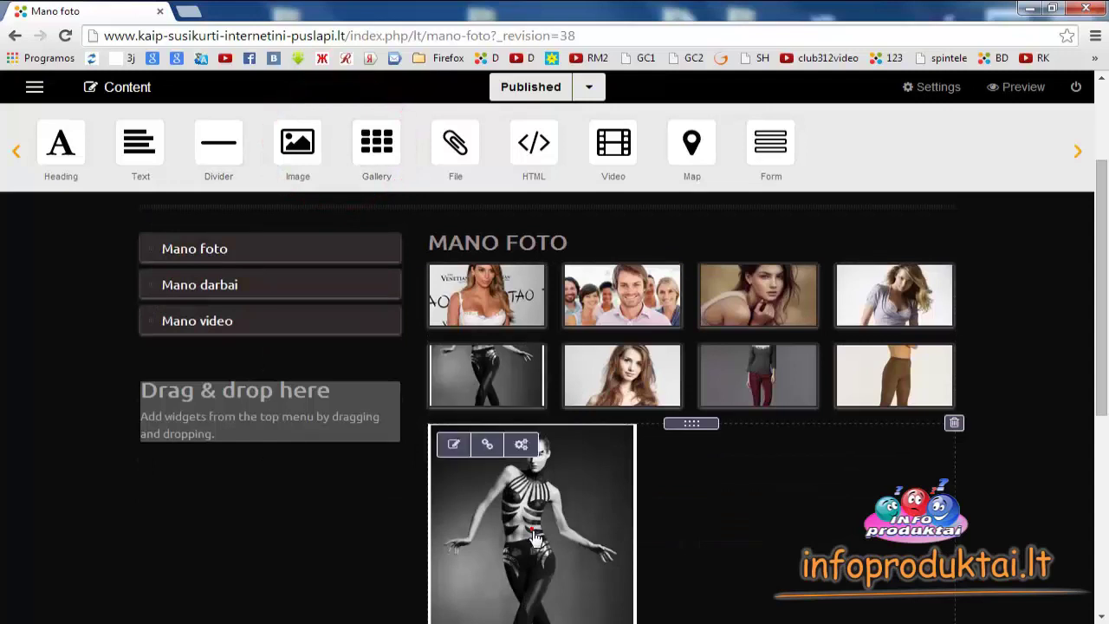
{"action": "left_click", "coordinate": [454, 445]}
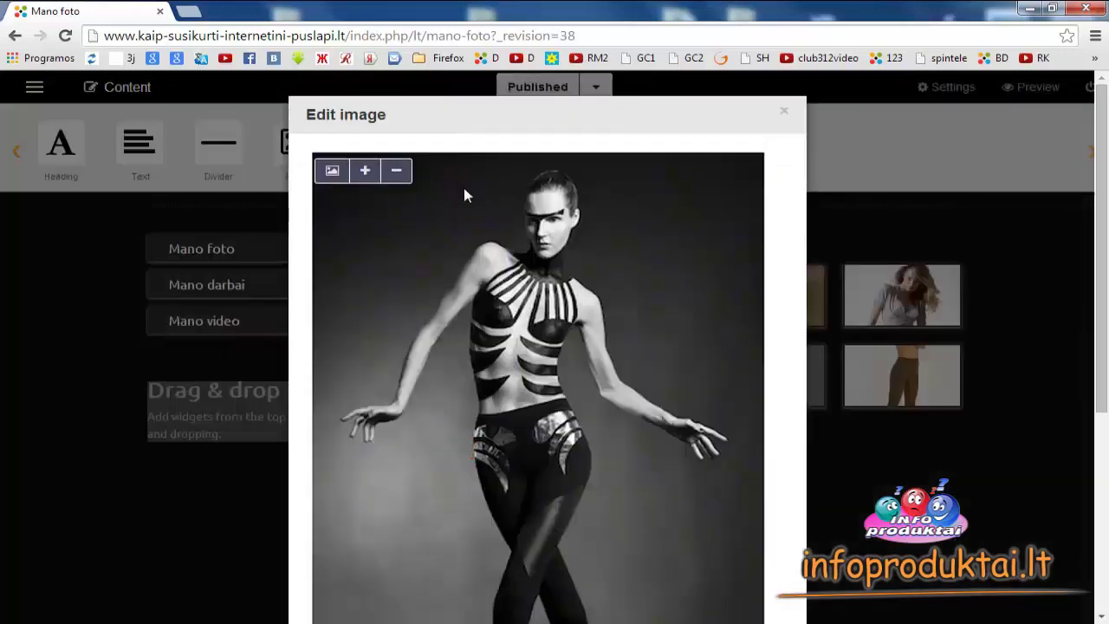
{"action": "scroll", "coordinate": [463, 194], "scroll_direction": "down", "scroll_amount": 3}
{"action": "scroll", "coordinate": [463, 194], "scroll_direction": "up", "scroll_amount": 2}
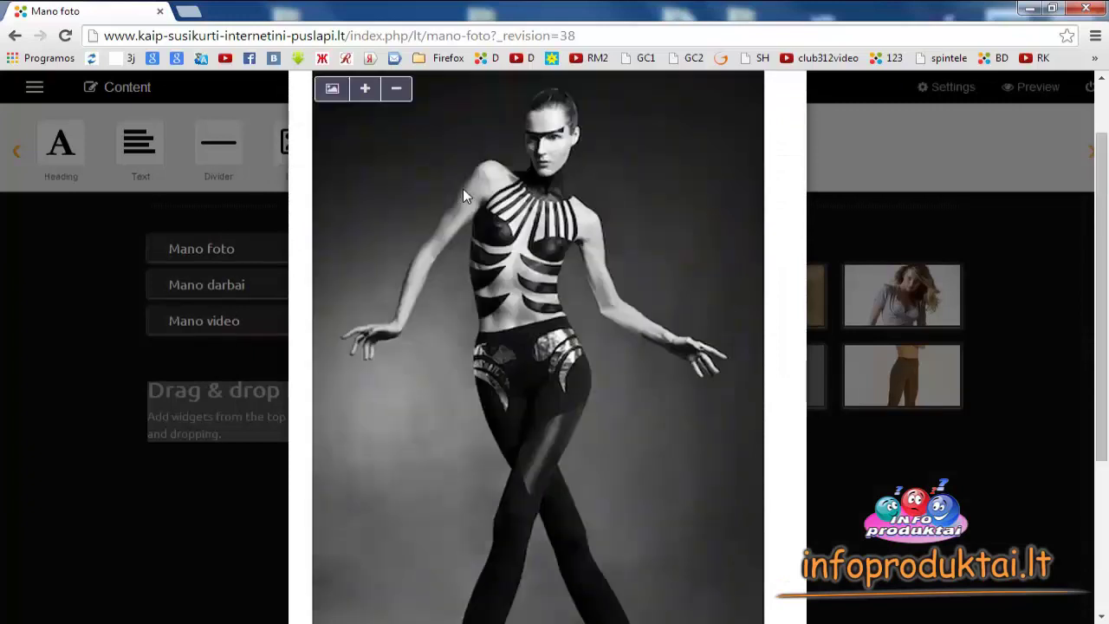
{"action": "left_click", "coordinate": [397, 89]}
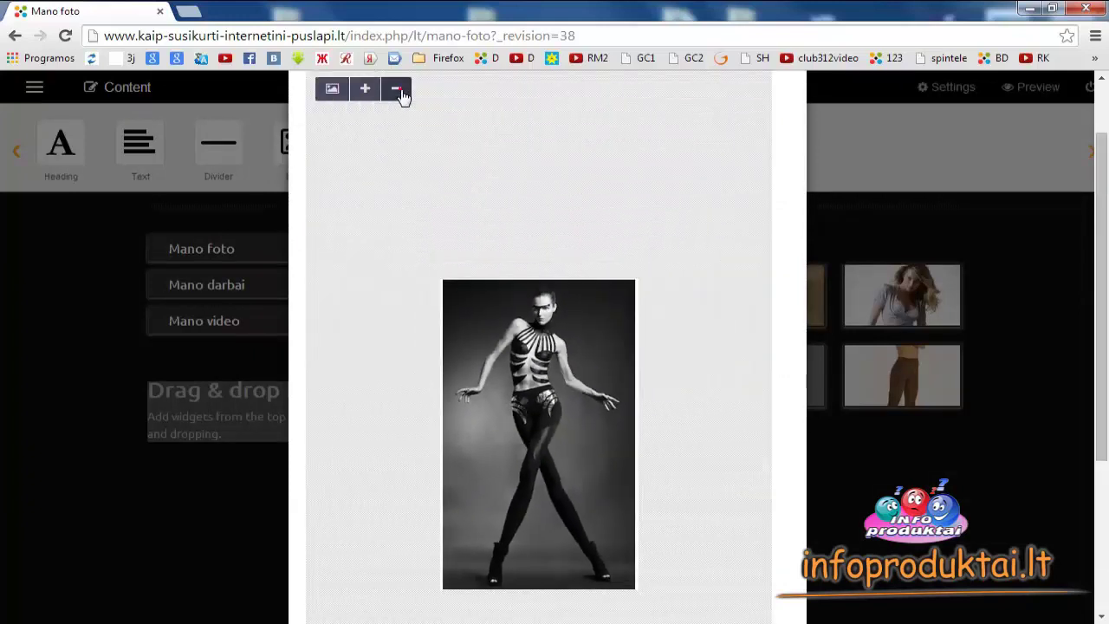
{"action": "scroll", "coordinate": [606, 285], "scroll_direction": "down", "scroll_amount": 3}
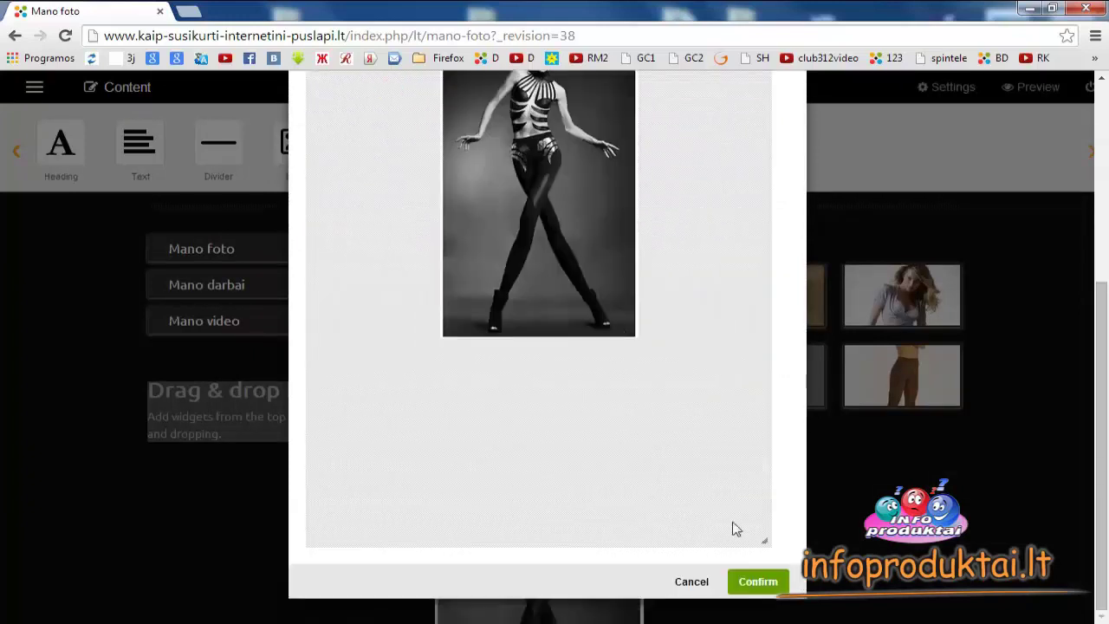
{"action": "left_click", "coordinate": [756, 581]}
{"action": "scroll", "coordinate": [906, 428], "scroll_direction": "down", "scroll_amount": 3}
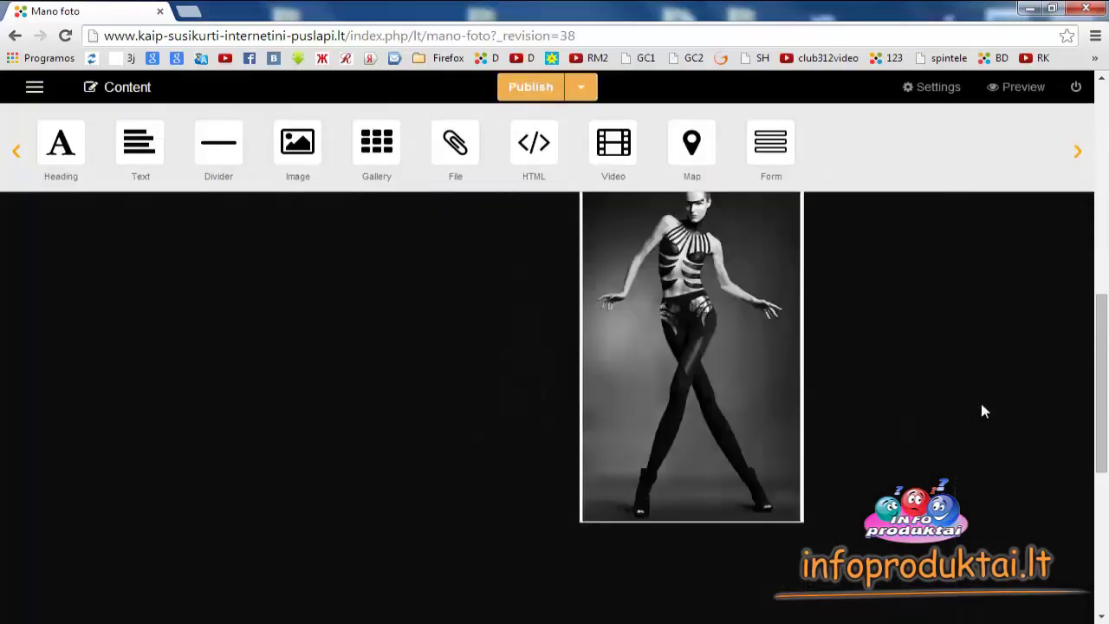
{"action": "scroll", "coordinate": [997, 401], "scroll_direction": "up", "scroll_amount": 4}
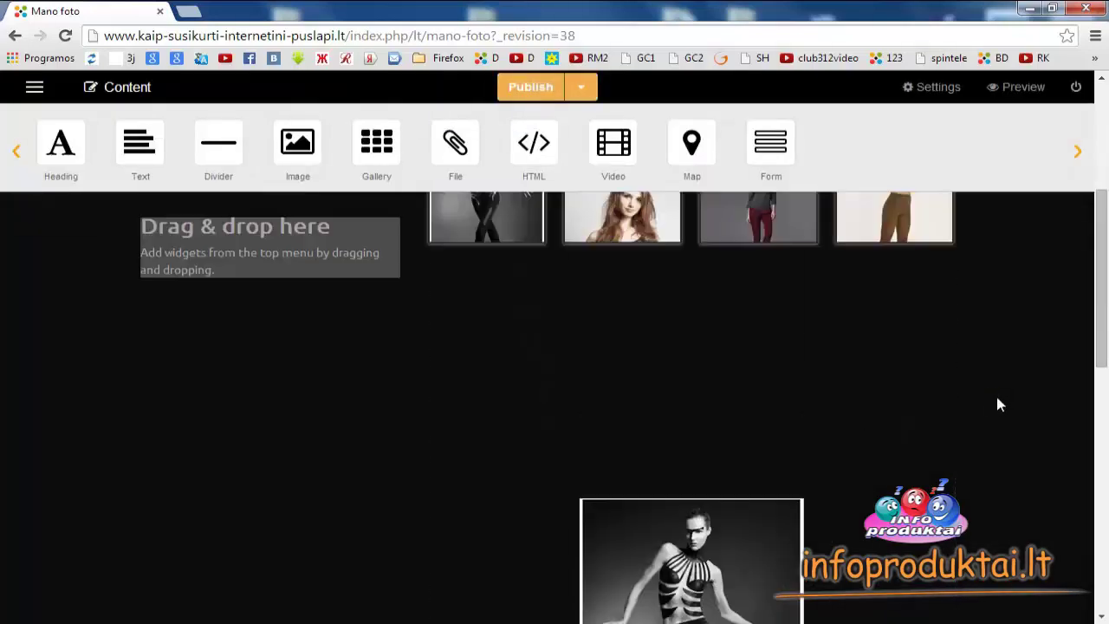
{"action": "scroll", "coordinate": [998, 404], "scroll_direction": "down", "scroll_amount": 3}
{"action": "scroll", "coordinate": [995, 399], "scroll_direction": "up", "scroll_amount": 3}
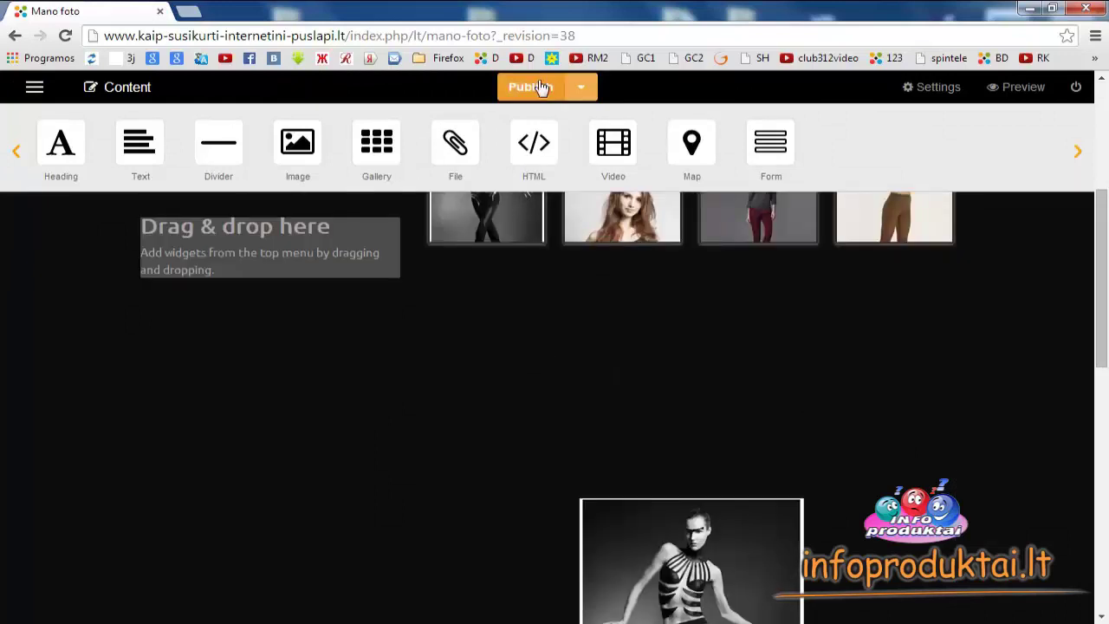
- Publish the resized photo, and view it on the previewed page and in its enlarged display
{"action": "scroll", "coordinate": [524, 117], "scroll_direction": "up", "scroll_amount": 3}
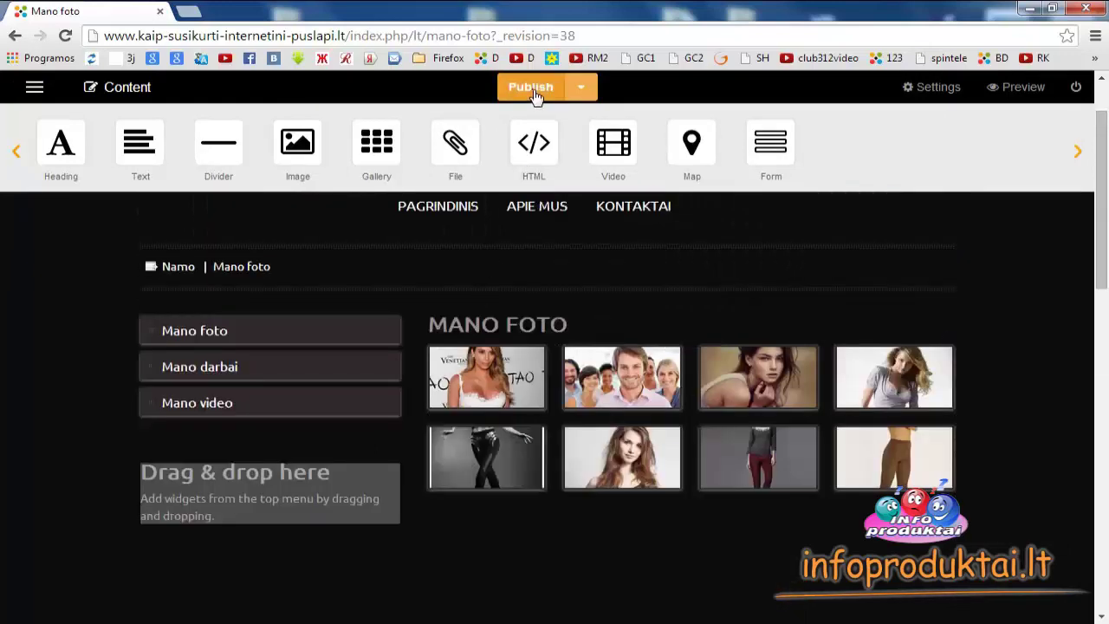
{"action": "left_click", "coordinate": [532, 91]}
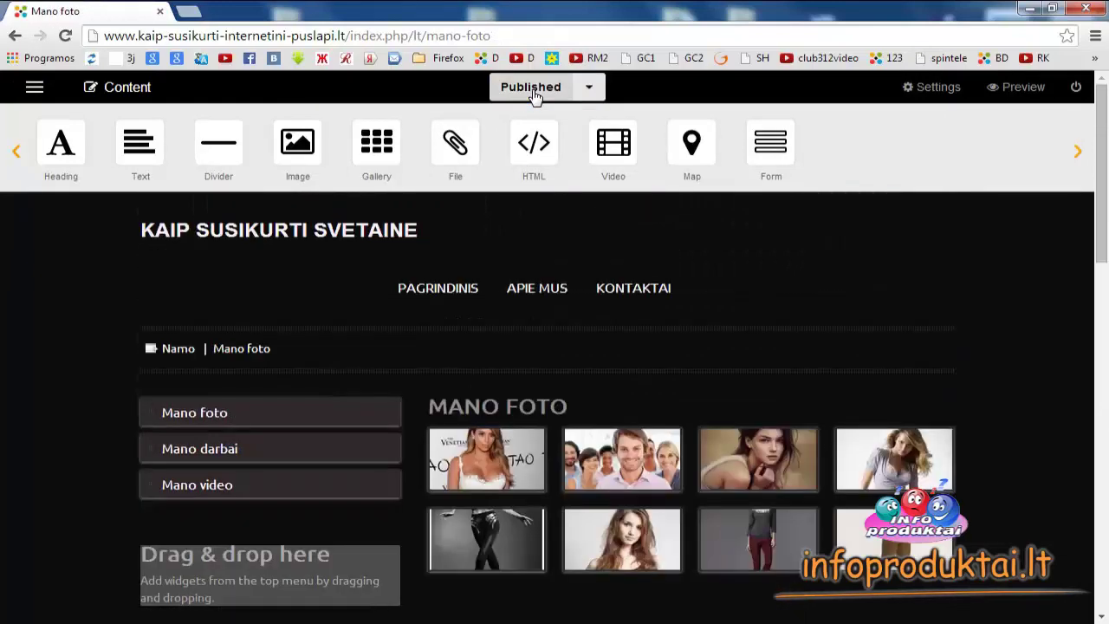
{"action": "left_click", "coordinate": [1020, 87]}
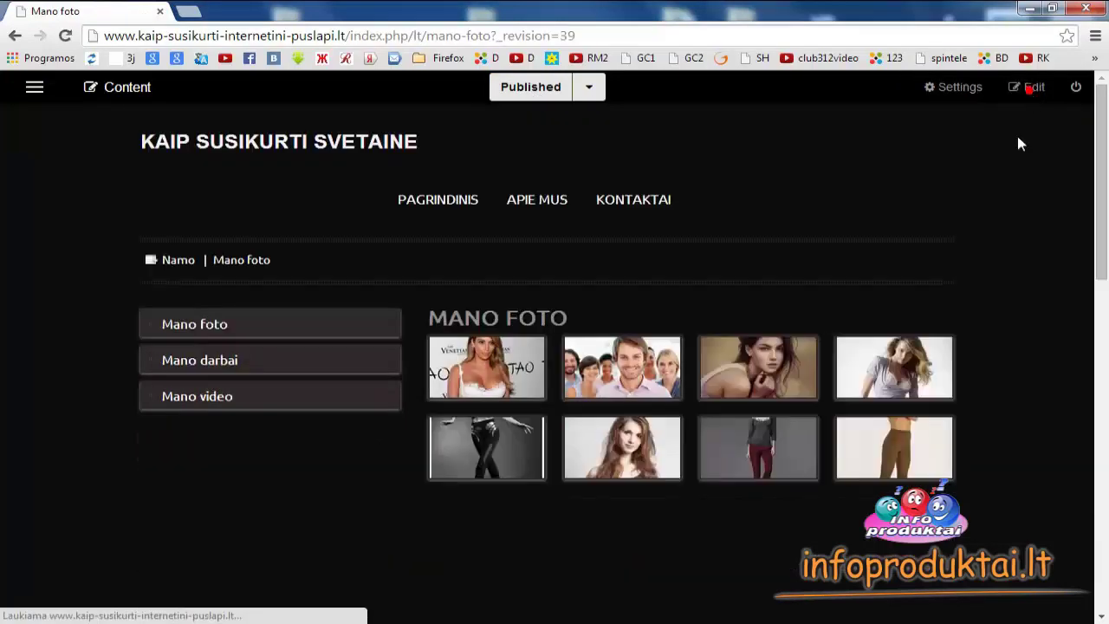
{"action": "scroll", "coordinate": [1036, 227], "scroll_direction": "down", "scroll_amount": 5}
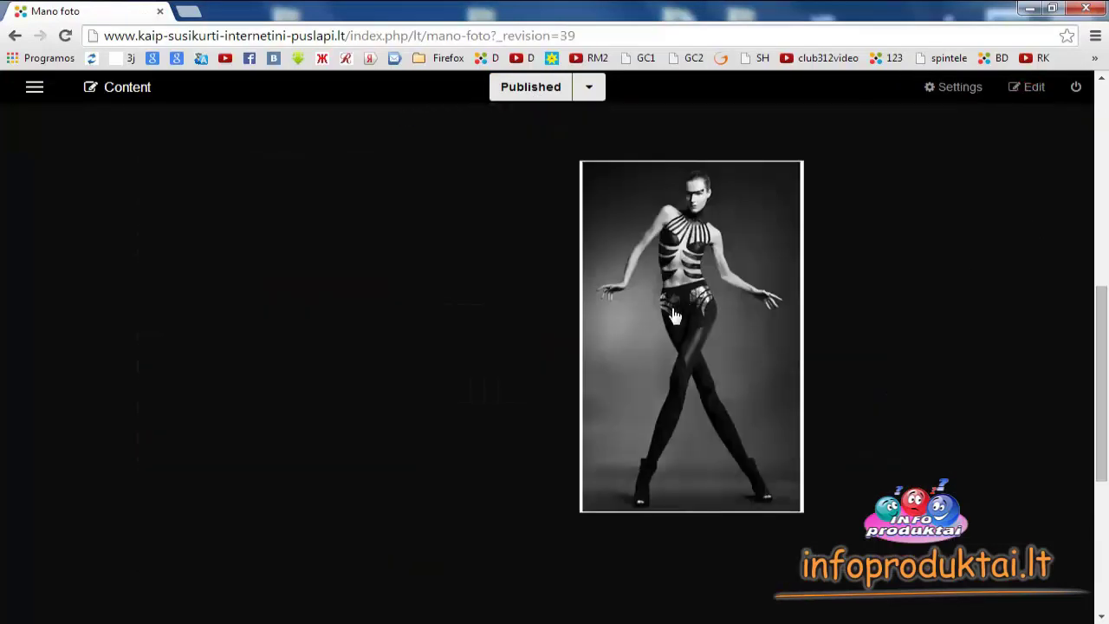
{"action": "left_click", "coordinate": [673, 315]}
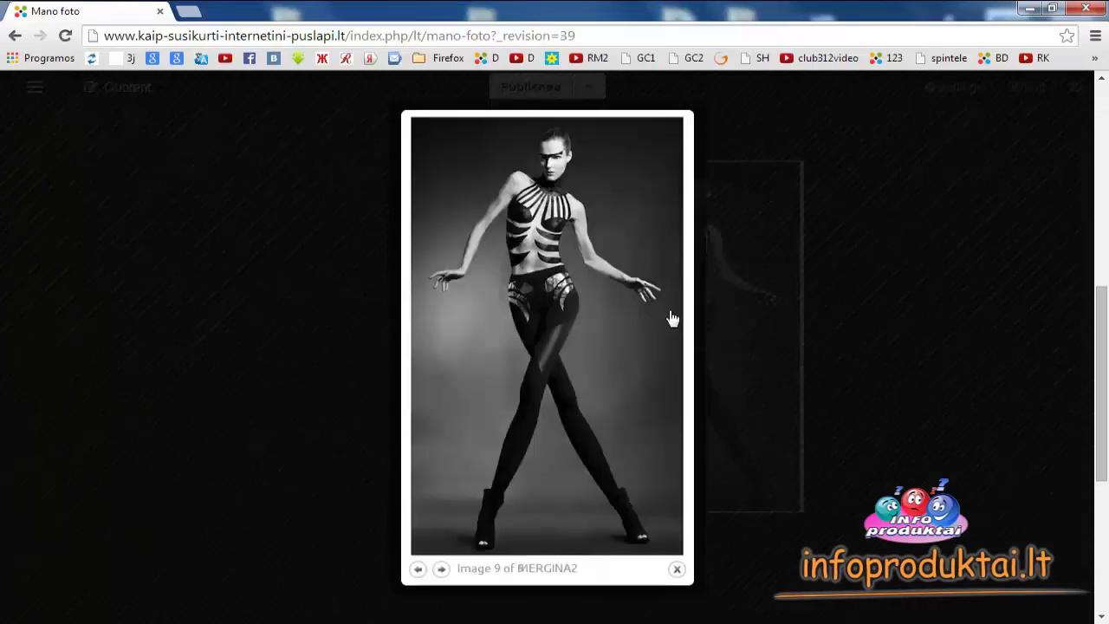
{"action": "left_click", "coordinate": [675, 569]}
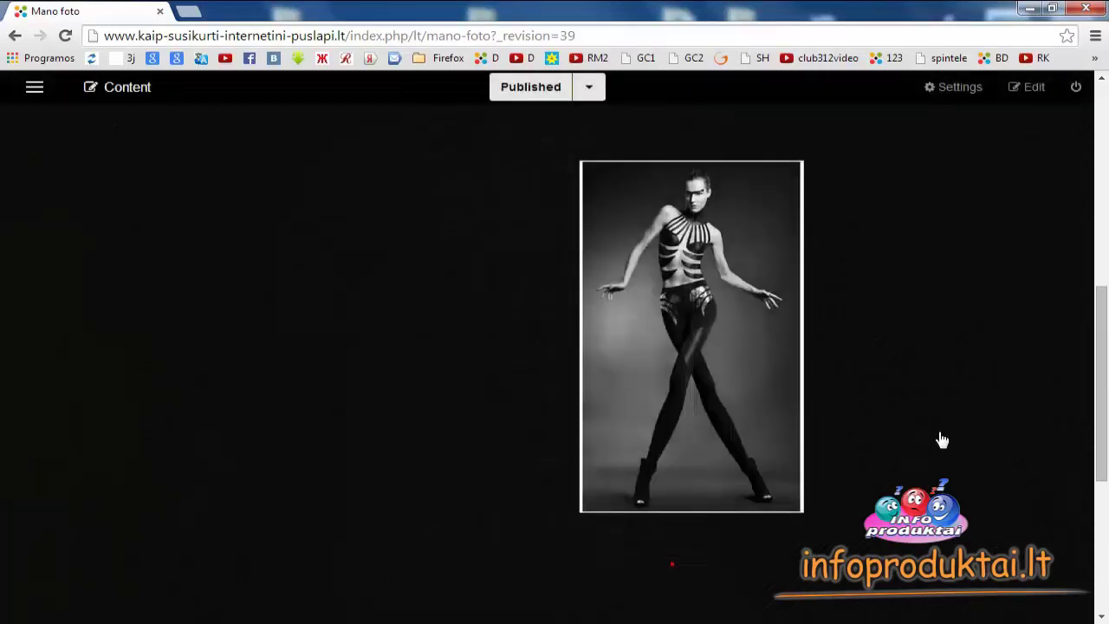
- Open the website's Mano darbai page and switch it to edit mode
{"action": "scroll", "coordinate": [952, 381], "scroll_direction": "up", "scroll_amount": 7}
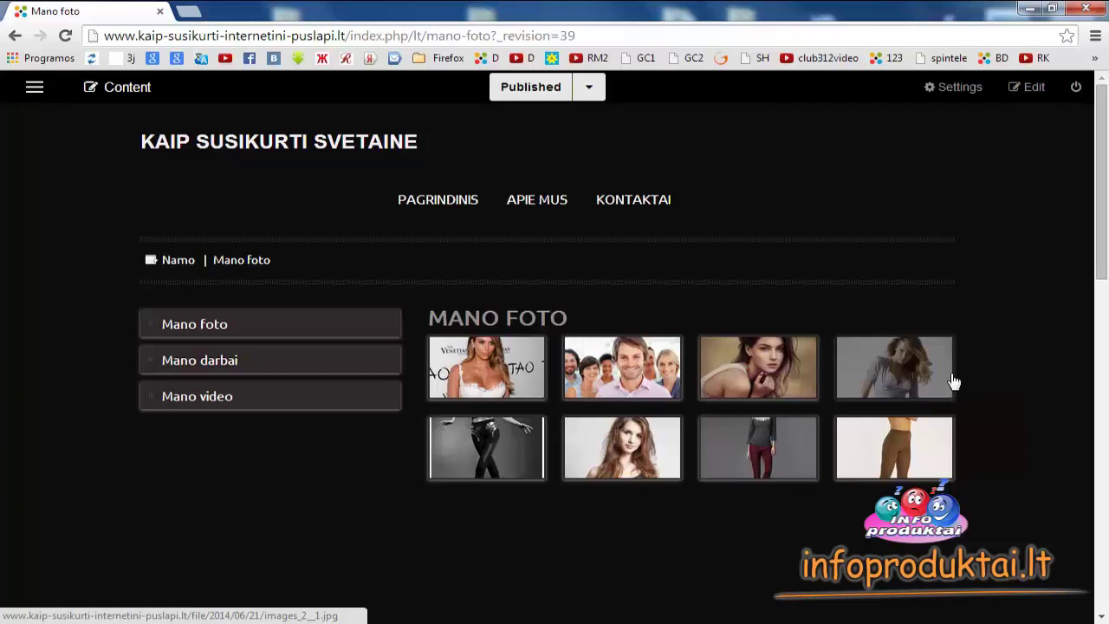
{"action": "left_click", "coordinate": [212, 332]}
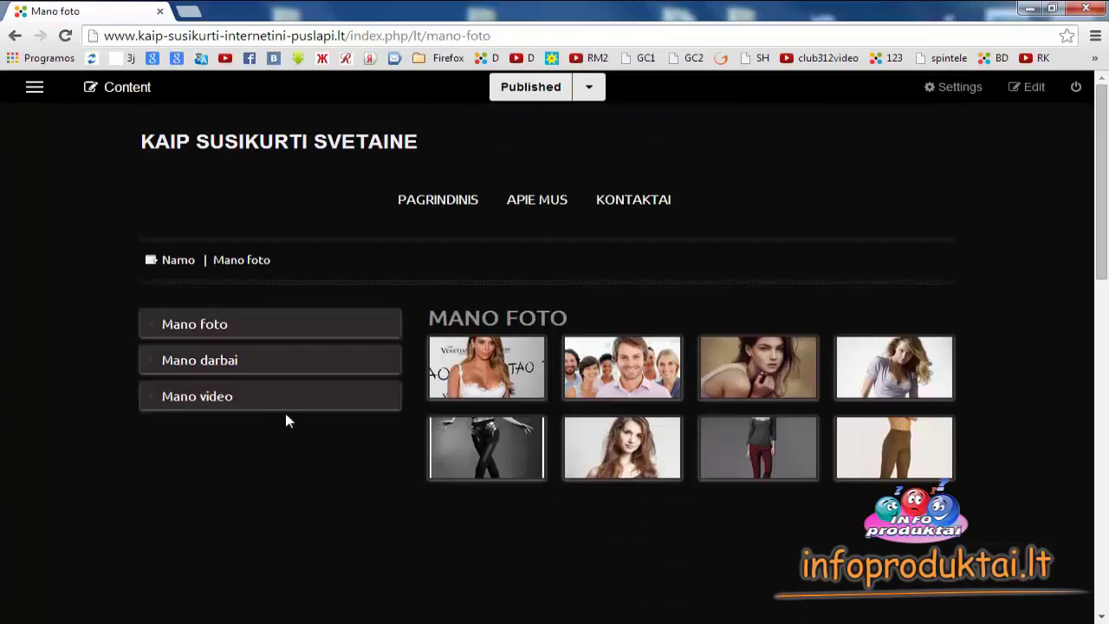
{"action": "left_click", "coordinate": [221, 362]}
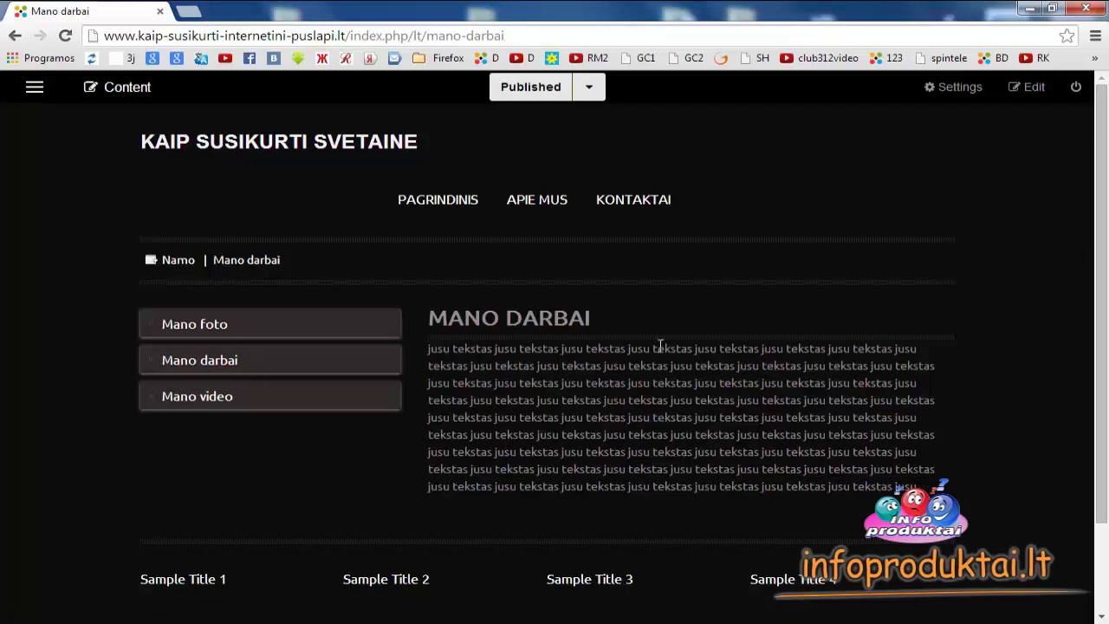
{"action": "left_click", "coordinate": [1033, 90]}
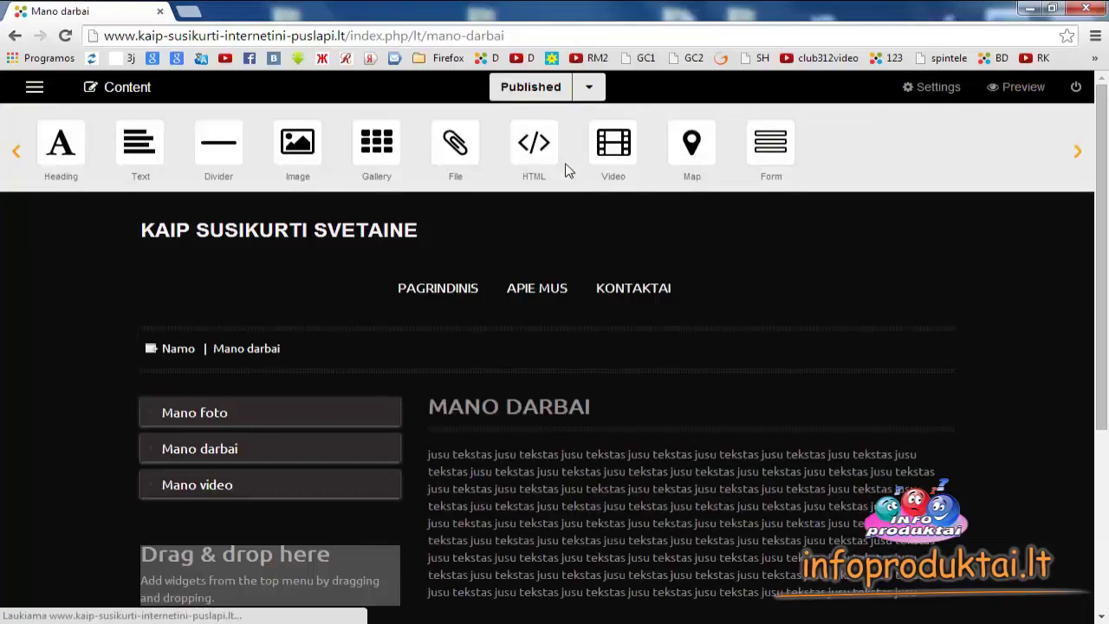
- Add an Image widget directly below the text block on the Mano darbai page
{"action": "scroll", "coordinate": [578, 198], "scroll_direction": "down", "scroll_amount": 3}
{"action": "scroll", "coordinate": [567, 314], "scroll_direction": "up", "scroll_amount": 1}
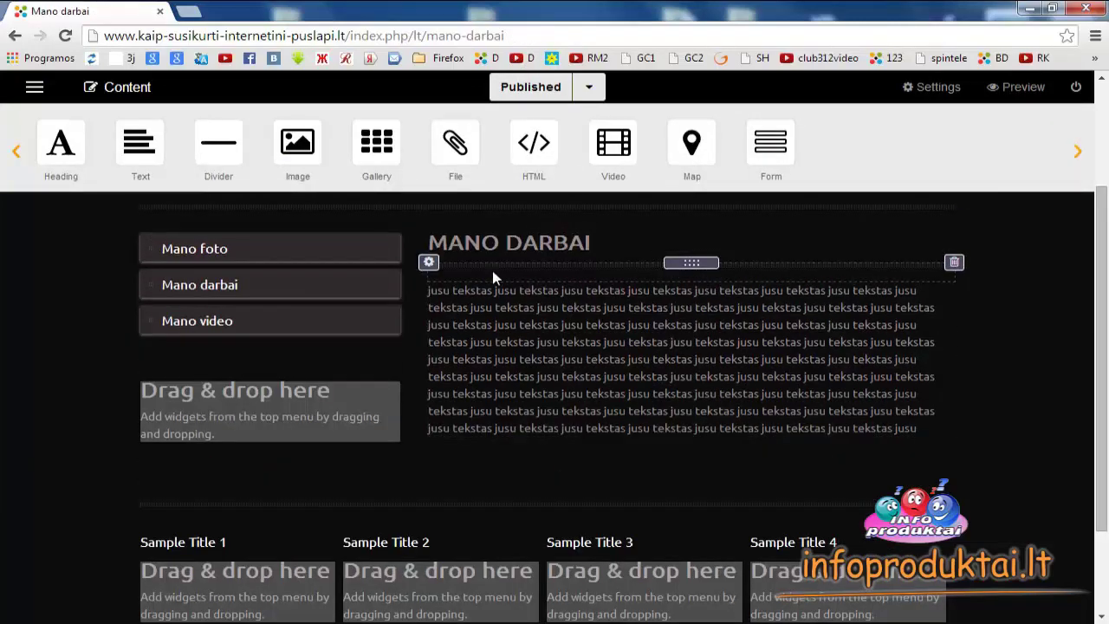
{"action": "left_click_drag", "start_coordinate": [297, 143], "coordinate": [468, 437]}
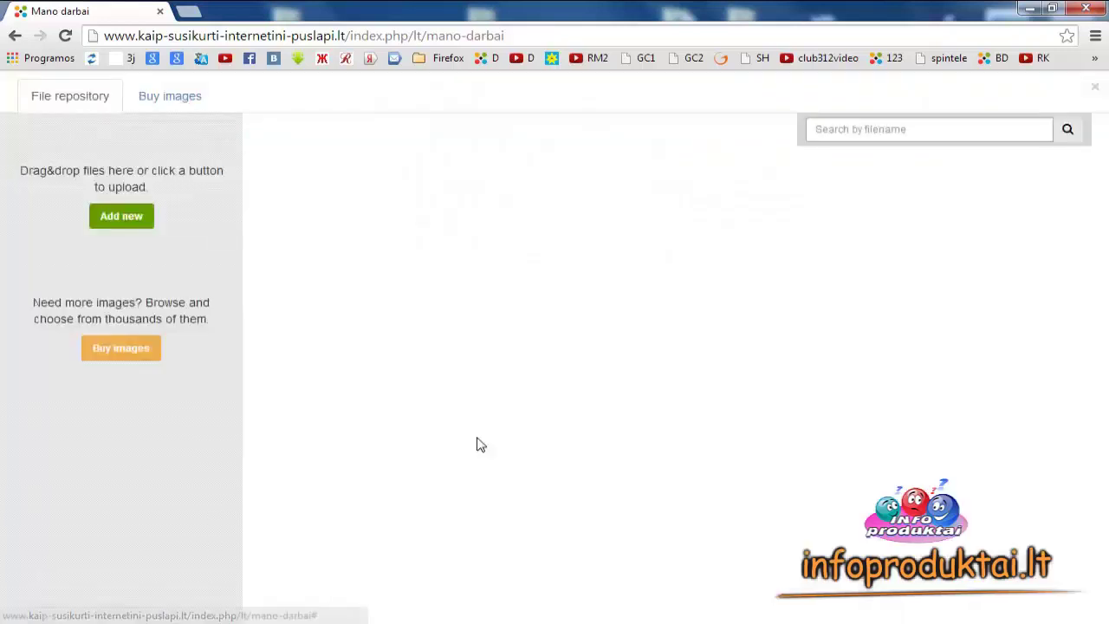
- Upload the modern-mix-home picture from the namai folder and insert it into the new image widget
{"action": "left_click", "coordinate": [109, 217]}
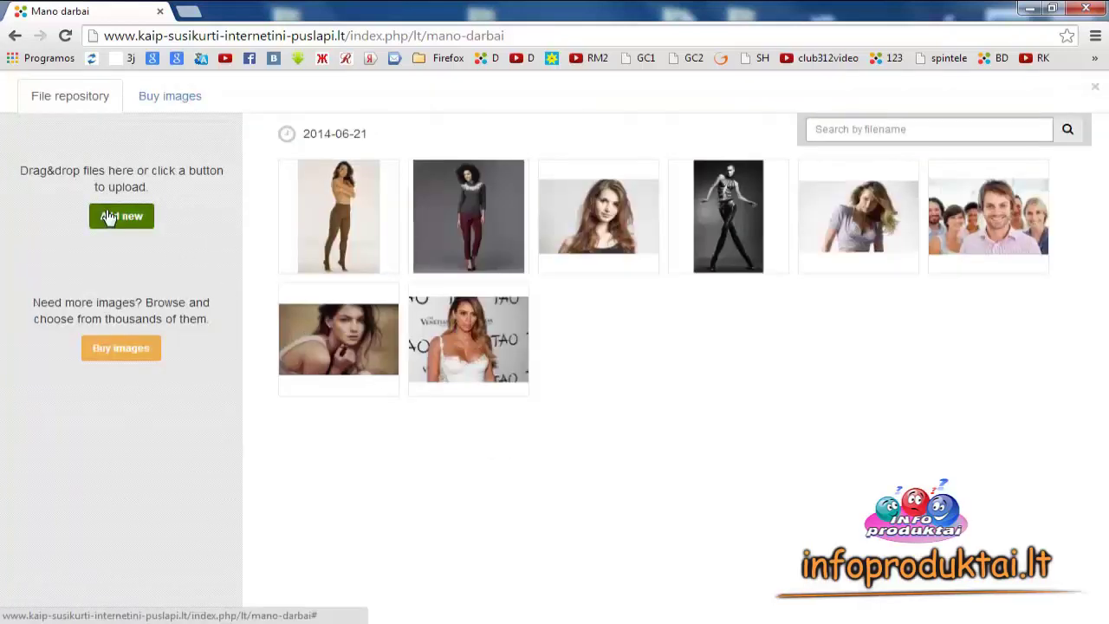
{"action": "key", "text": "BackSpace"}
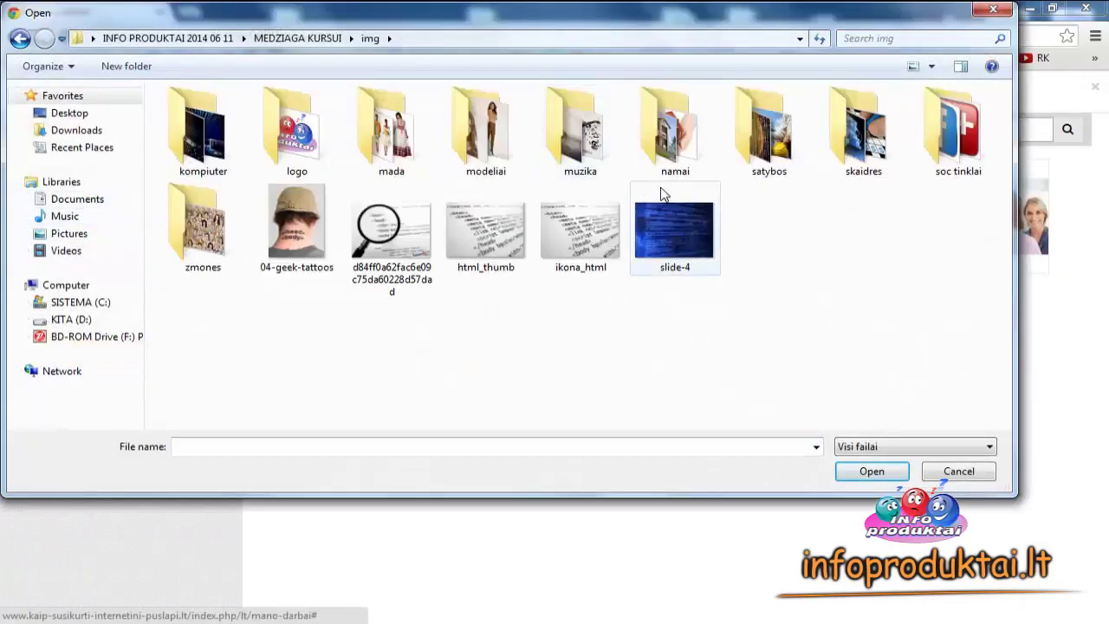
{"action": "double_click", "coordinate": [657, 161]}
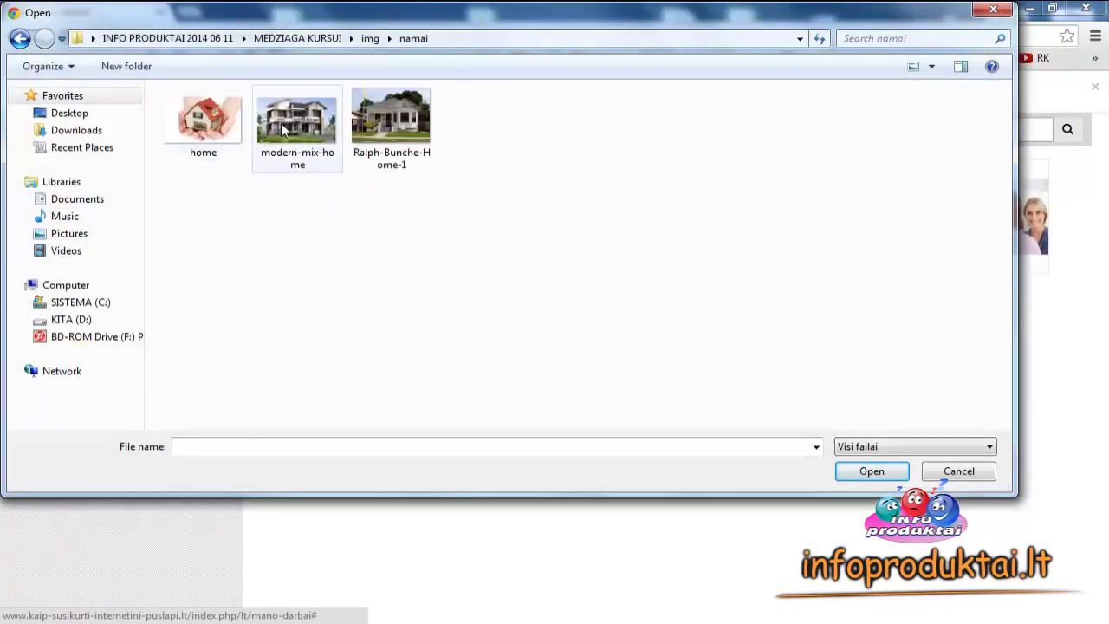
{"action": "left_click", "coordinate": [339, 153]}
{"action": "left_click", "coordinate": [880, 473]}
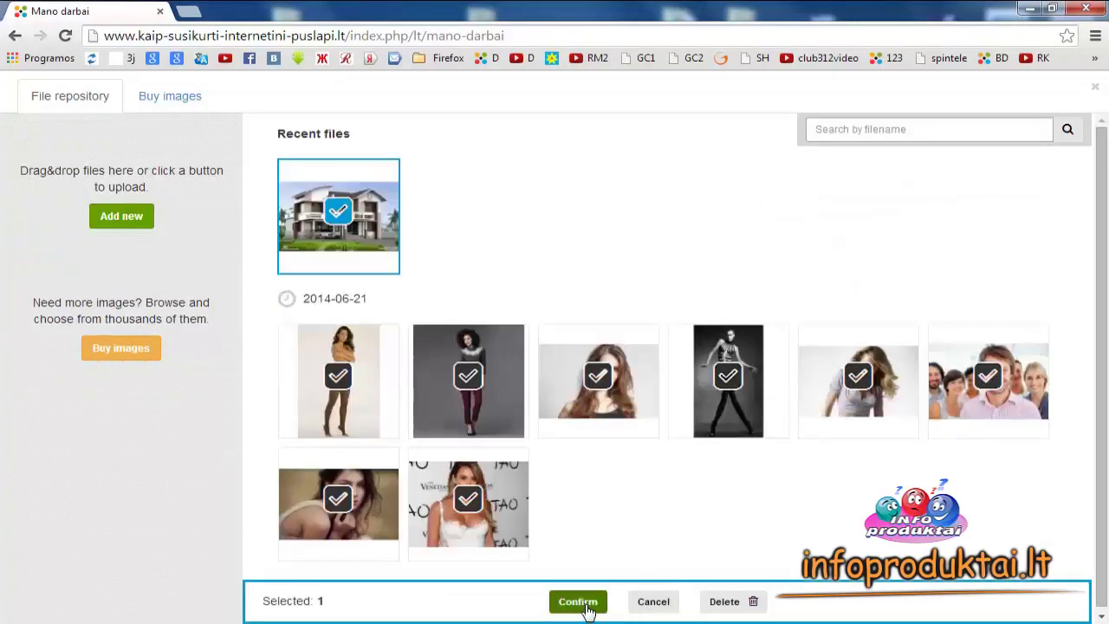
{"action": "left_click", "coordinate": [577, 601]}
{"action": "scroll", "coordinate": [773, 439], "scroll_direction": "down", "scroll_amount": 2}
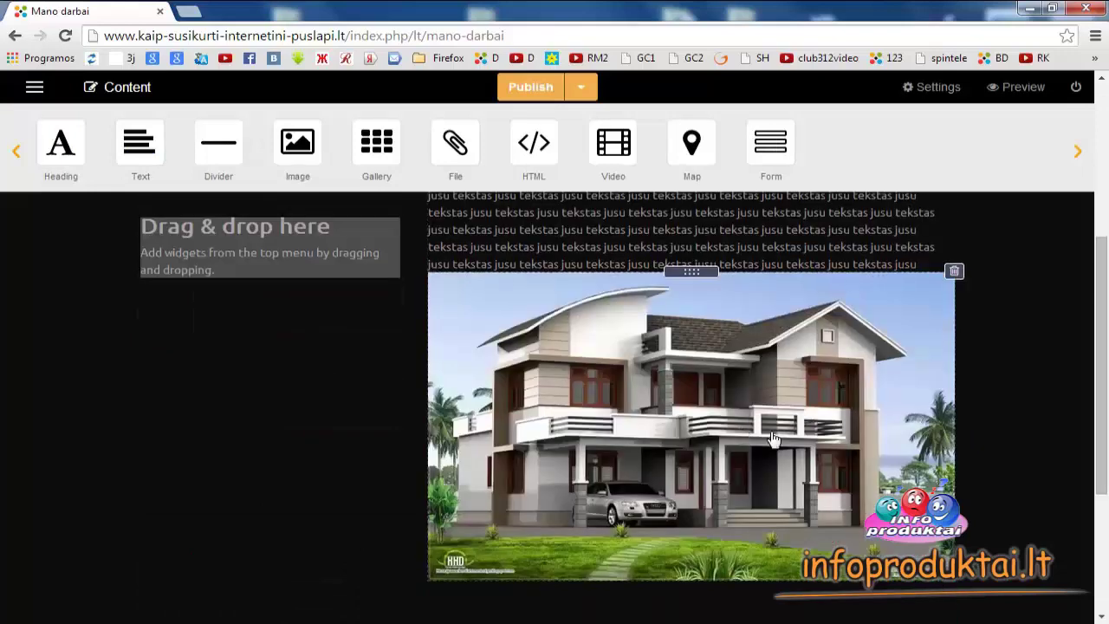
{"action": "scroll", "coordinate": [966, 442], "scroll_direction": "up", "scroll_amount": 2}
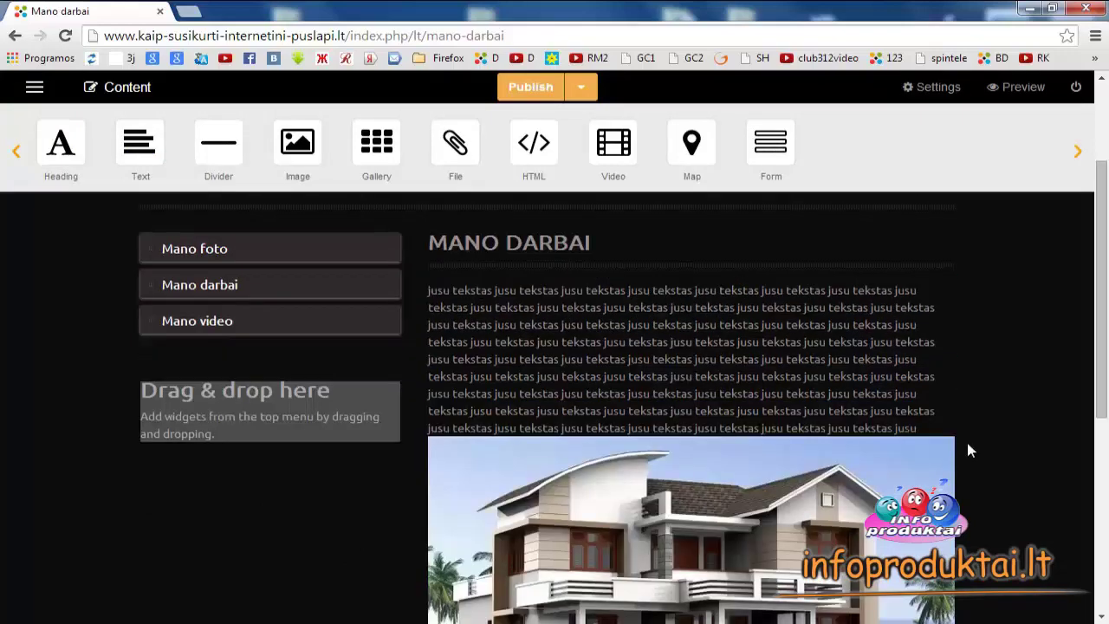
- Publish the Mano darbai page, preview it, and view the house picture enlarged before closing the enlarged display
{"action": "left_click", "coordinate": [532, 88]}
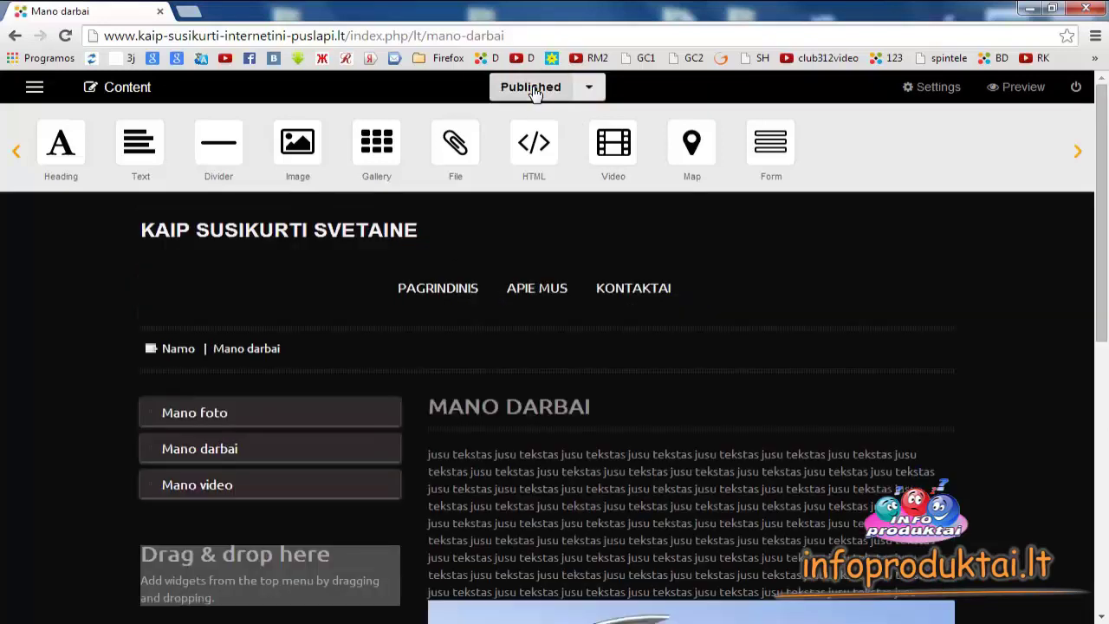
{"action": "left_click", "coordinate": [1019, 88]}
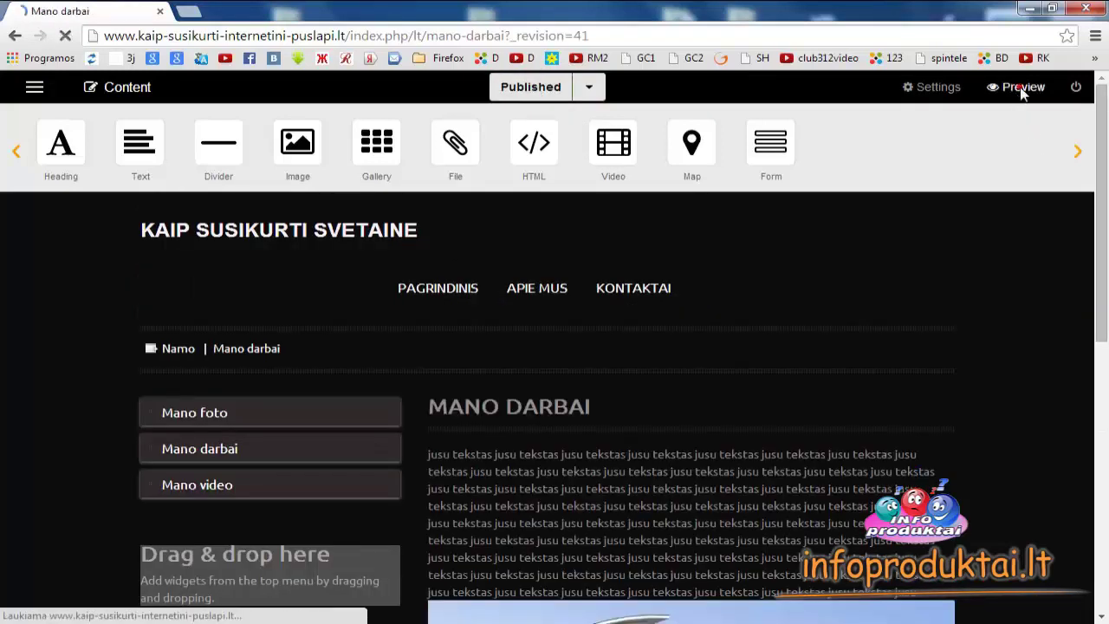
{"action": "scroll", "coordinate": [779, 285], "scroll_direction": "down", "scroll_amount": 2}
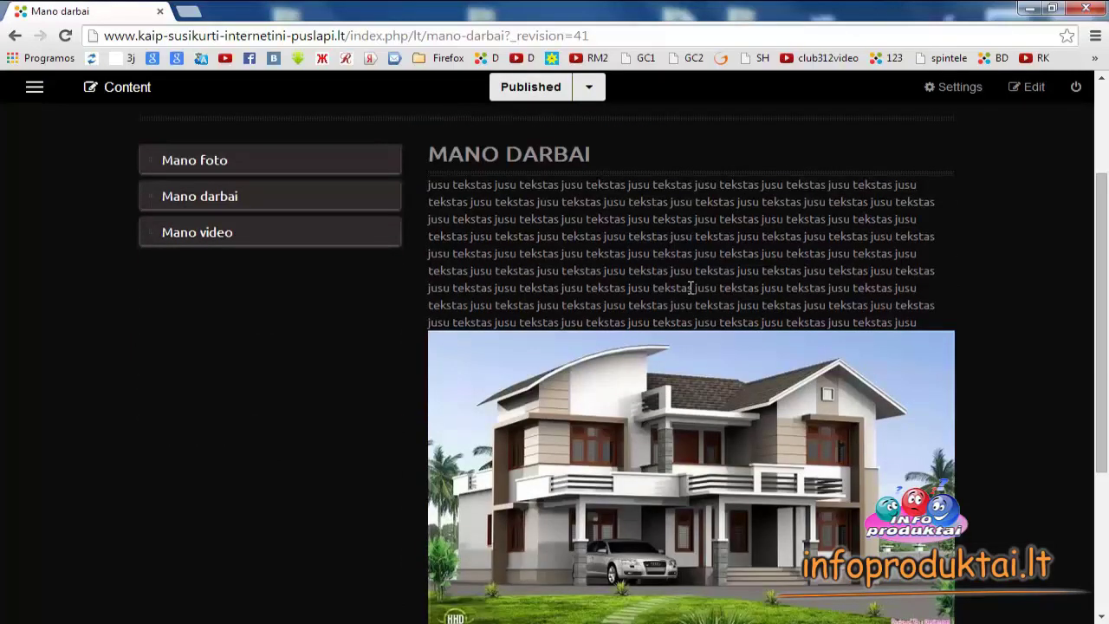
{"action": "scroll", "coordinate": [690, 288], "scroll_direction": "down", "scroll_amount": 2}
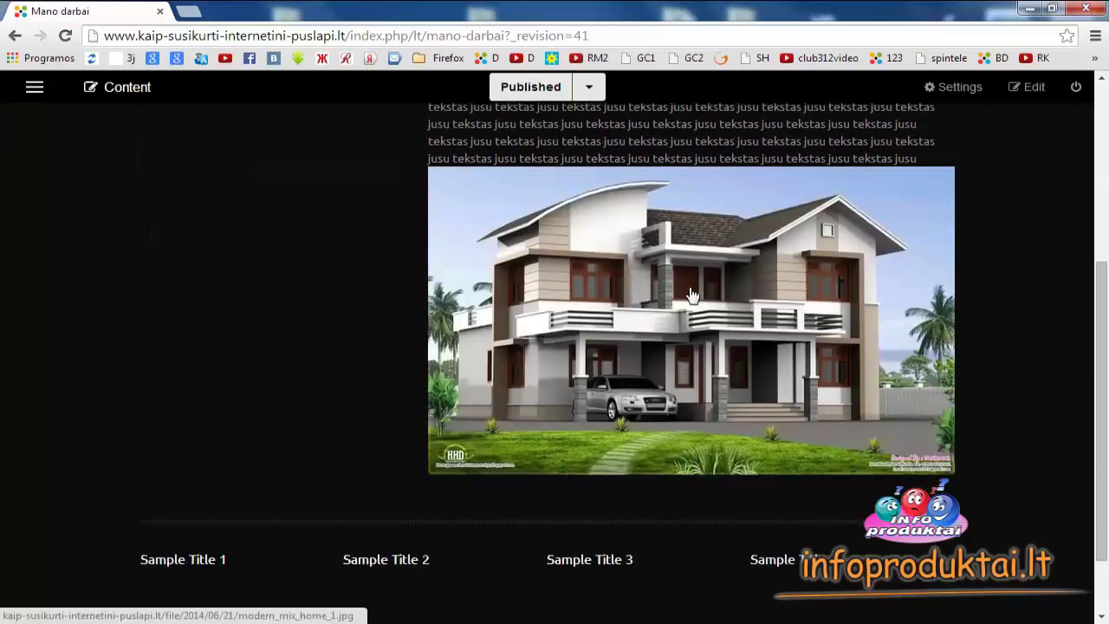
{"action": "scroll", "coordinate": [686, 300], "scroll_direction": "up", "scroll_amount": 1}
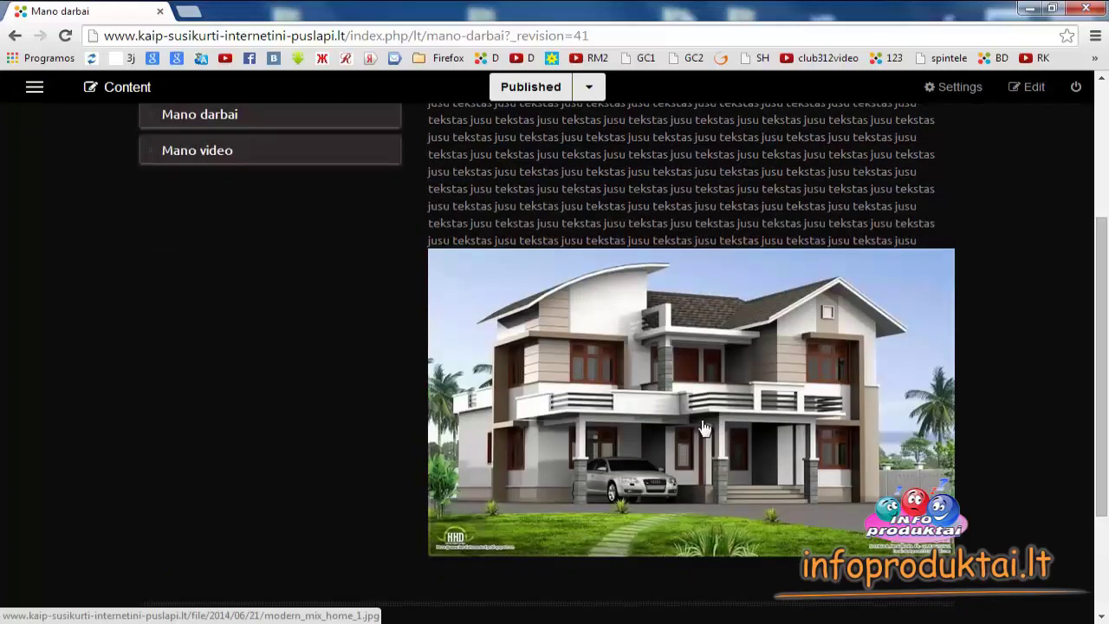
{"action": "left_click", "coordinate": [702, 428]}
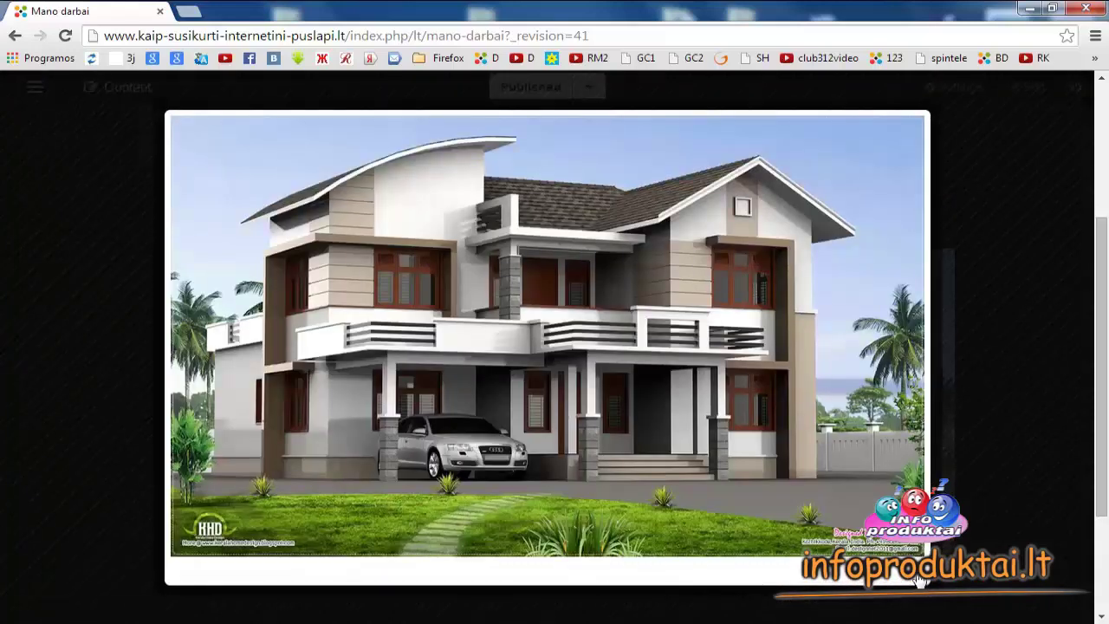
{"action": "left_click", "coordinate": [920, 581]}
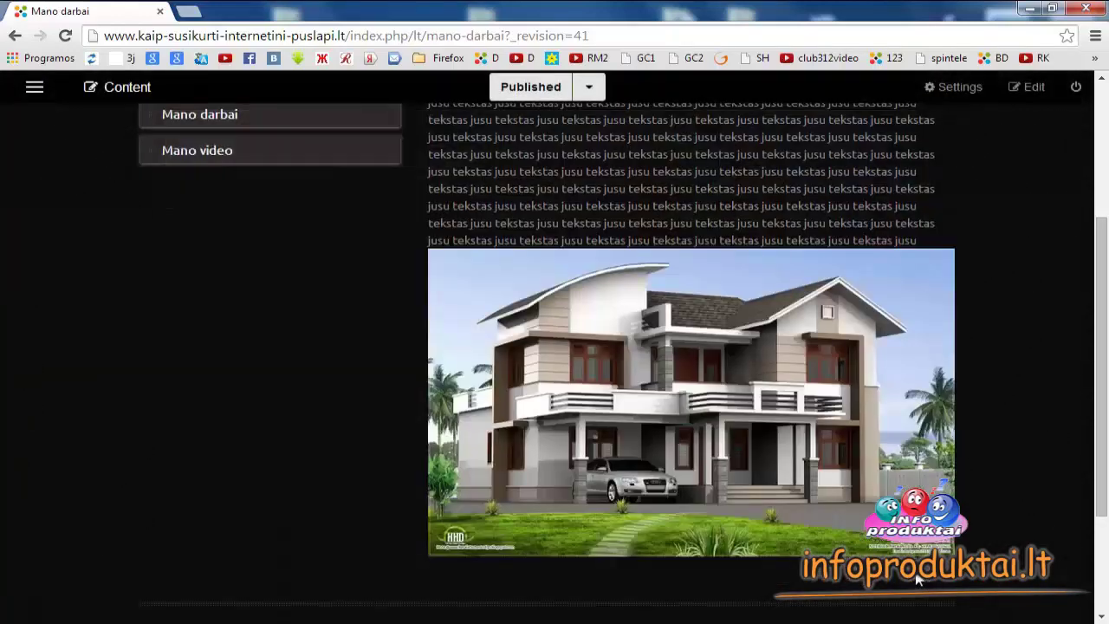
- Go to the Pagrindinis page and look through its banner, picture blocks, side links and footer
{"action": "scroll", "coordinate": [1037, 420], "scroll_direction": "up", "scroll_amount": 3}
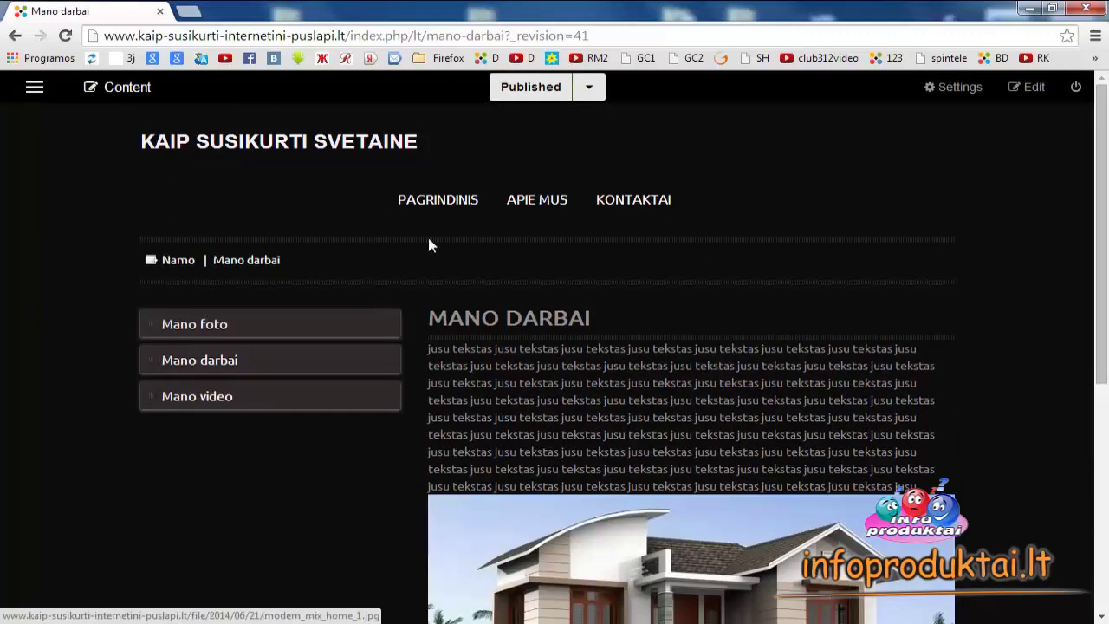
{"action": "left_click", "coordinate": [433, 200]}
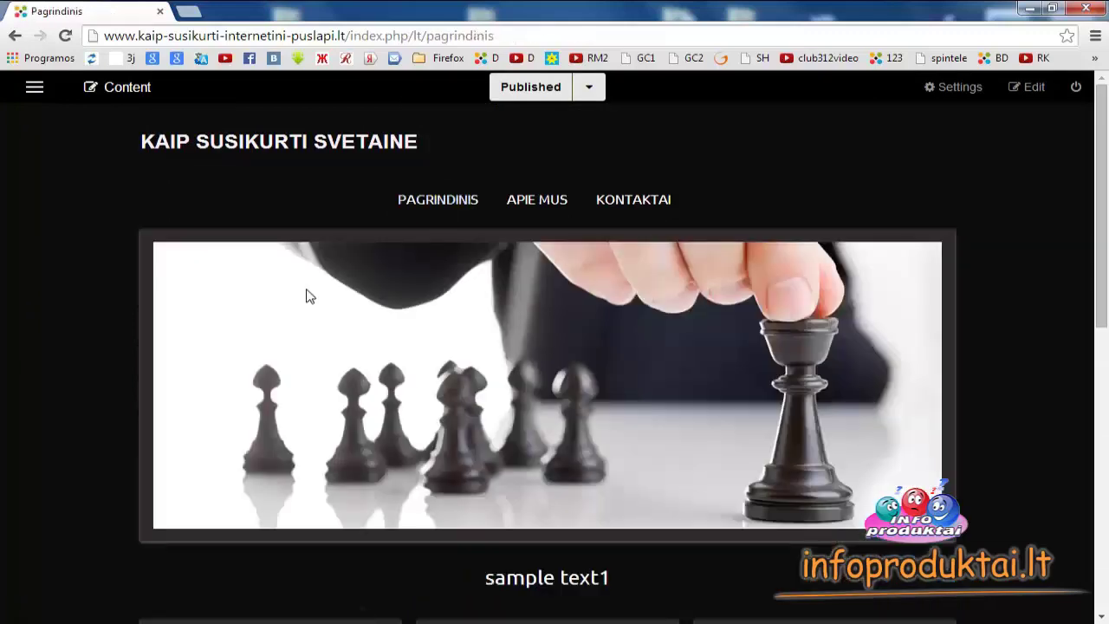
{"action": "scroll", "coordinate": [309, 295], "scroll_direction": "down", "scroll_amount": 6}
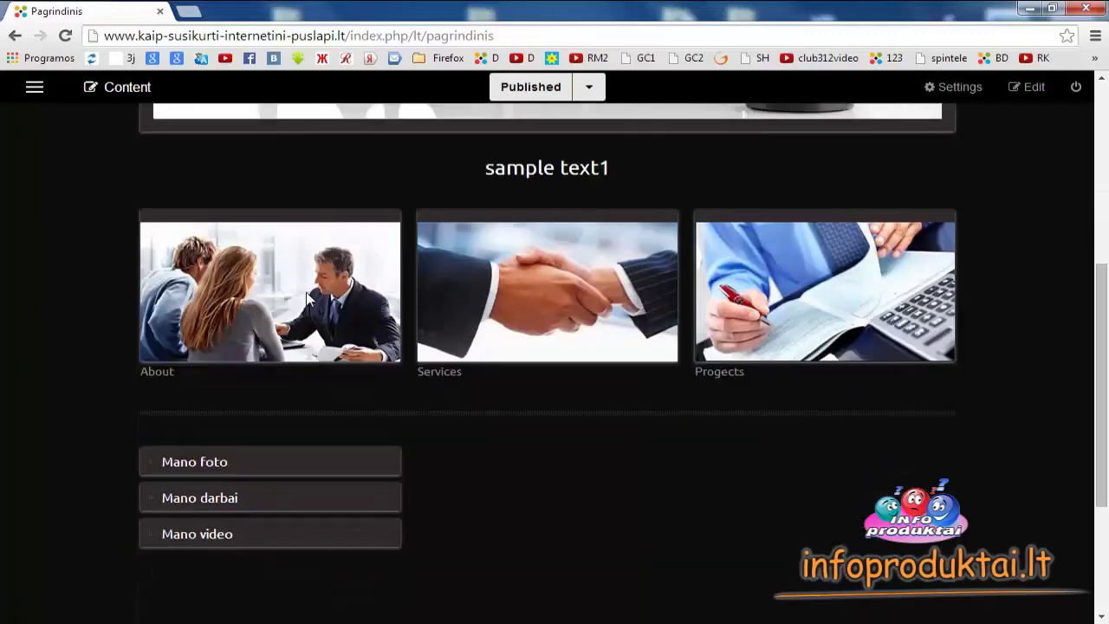
{"action": "scroll", "coordinate": [310, 300], "scroll_direction": "down", "scroll_amount": 1}
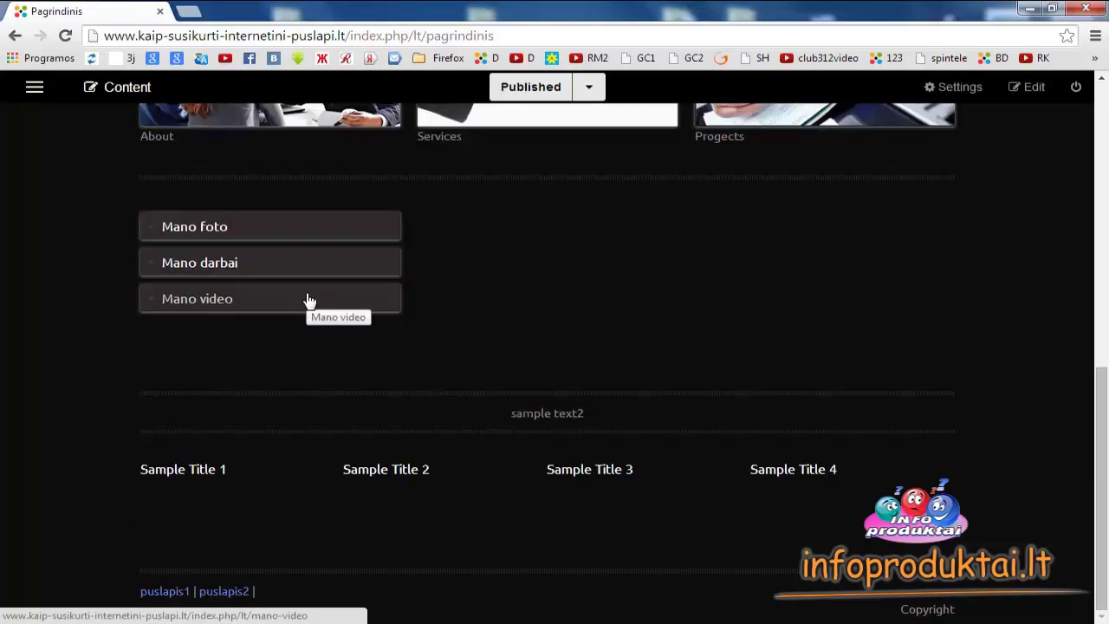
{"action": "scroll", "coordinate": [309, 299], "scroll_direction": "up", "scroll_amount": 3}
{"action": "scroll", "coordinate": [305, 305], "scroll_direction": "up", "scroll_amount": 5}
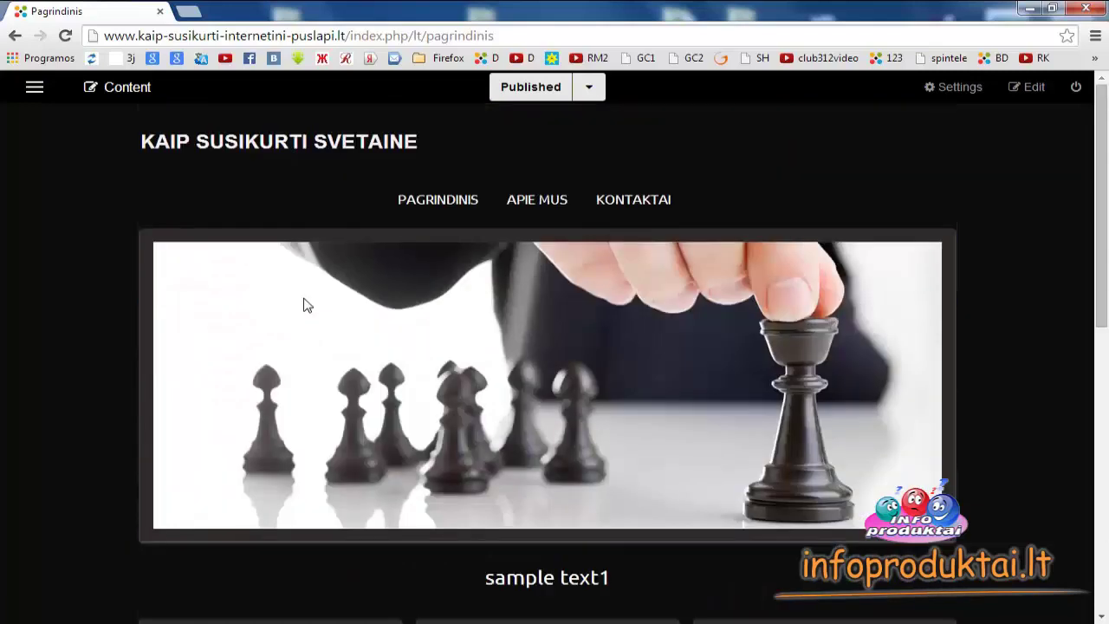